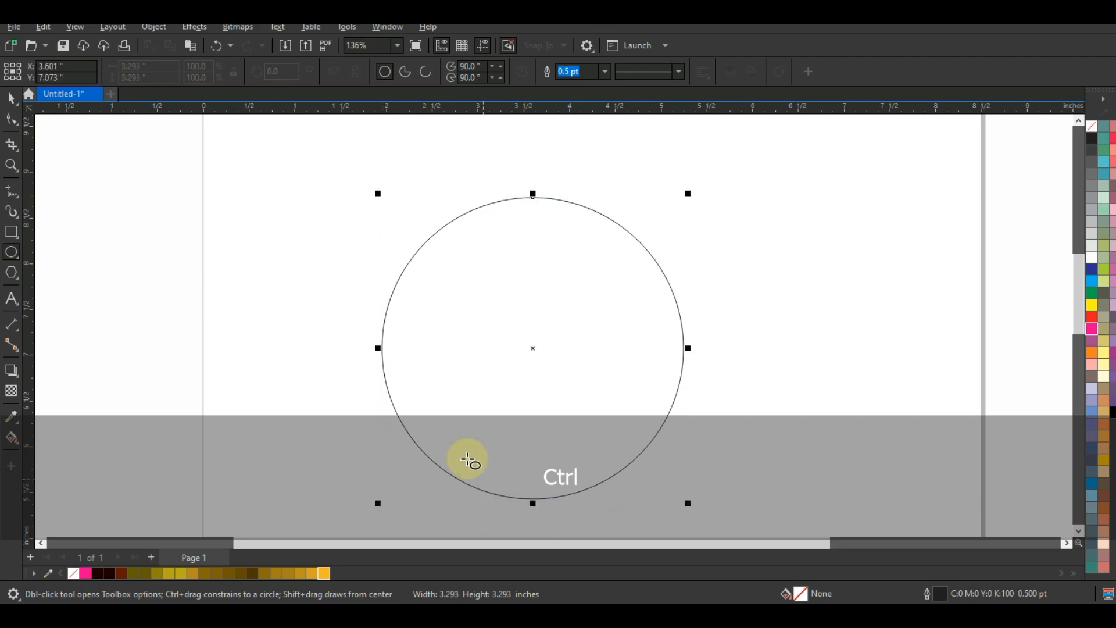
Step: Enlarge the circle on the page to a diameter of about 4.947 inches
{"action": "key", "text": "F3"}
{"action": "left_click", "coordinate": [11, 98]}
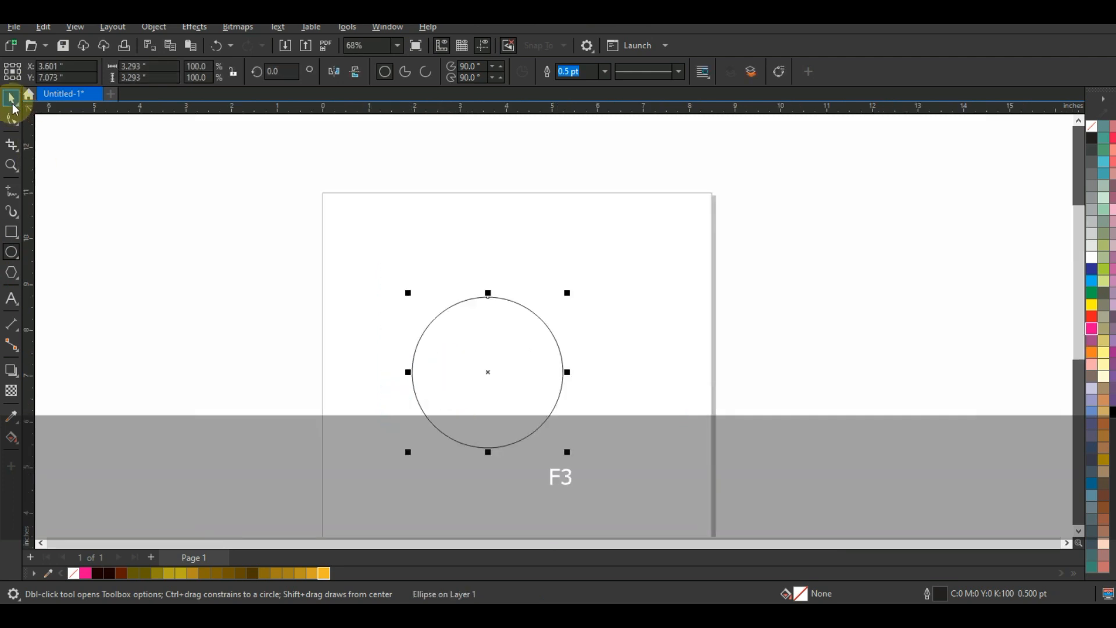
{"action": "left_click_drag", "start_coordinate": [567, 292], "coordinate": [606, 252]}
{"action": "left_click_drag", "start_coordinate": [561, 321], "coordinate": [590, 306]}
Step: Set the circle's outline width to 3.0 pt
{"action": "left_click", "coordinate": [606, 71]}
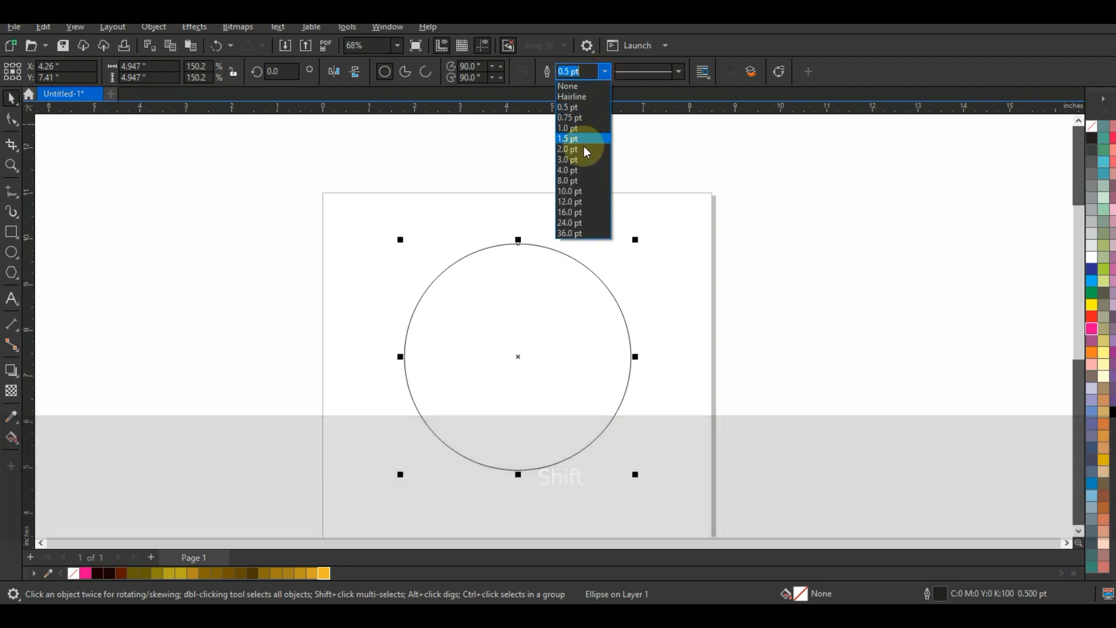
{"action": "left_click", "coordinate": [584, 147]}
{"action": "left_click", "coordinate": [605, 71]}
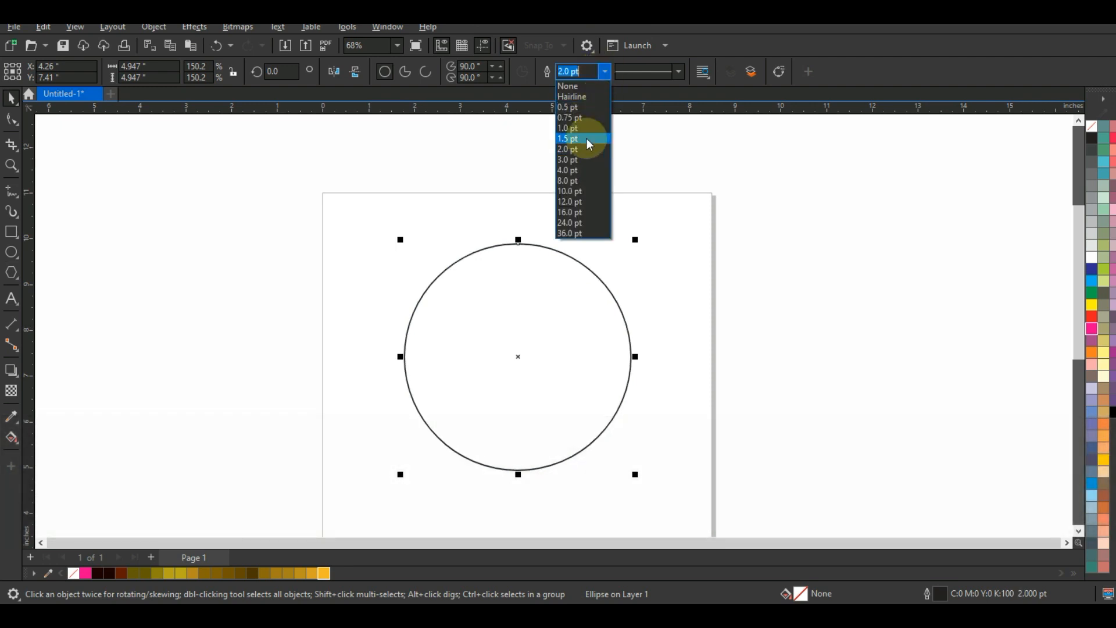
{"action": "left_click", "coordinate": [581, 156]}
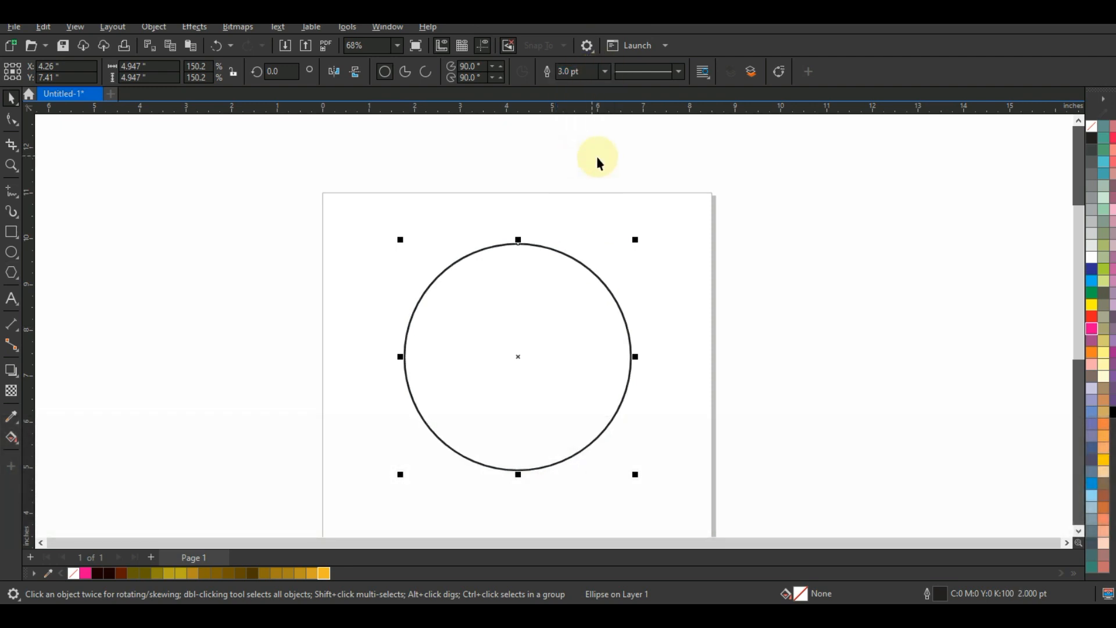
Step: Add a one-step inside contour to the circle with an offset of about 0.643 inches
{"action": "left_click", "coordinate": [11, 370]}
{"action": "left_click", "coordinate": [50, 388]}
{"action": "left_click_drag", "start_coordinate": [518, 245], "coordinate": [513, 276]}
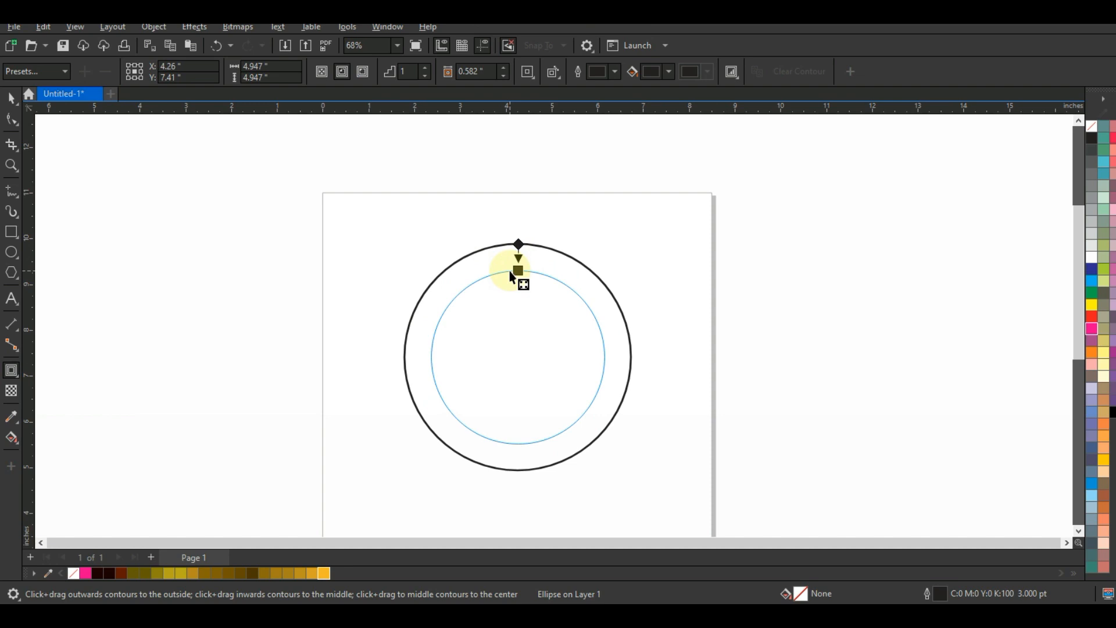
{"action": "left_click_drag", "start_coordinate": [512, 276], "coordinate": [513, 281]}
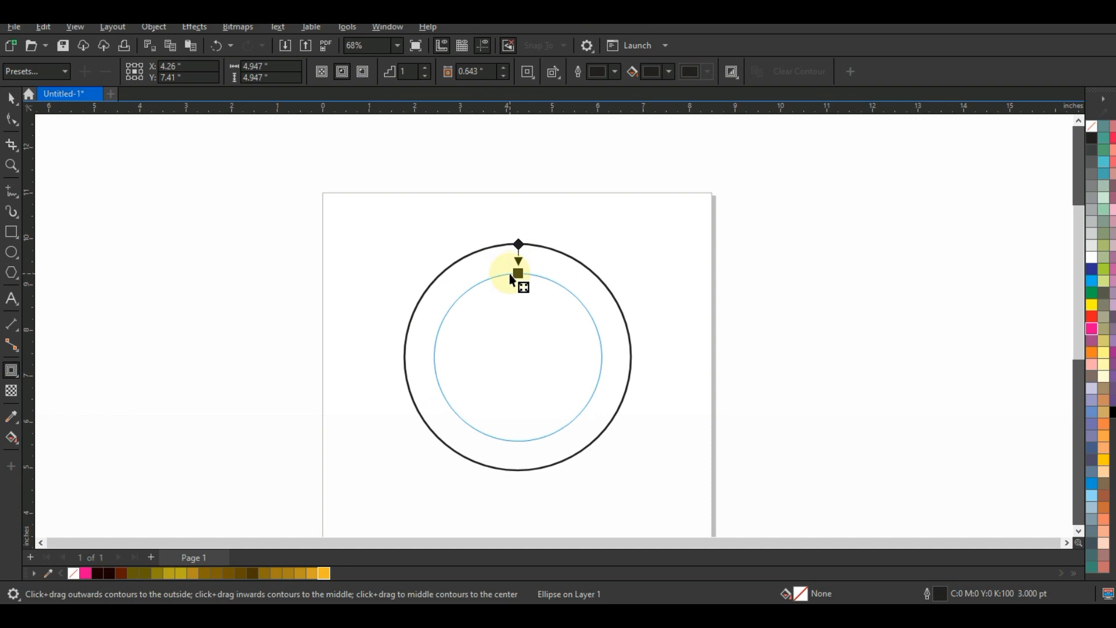
{"action": "left_click_drag", "start_coordinate": [509, 273], "coordinate": [509, 274]}
Step: Break the contour apart and combine the two concentric circles into a single ring
{"action": "left_click", "coordinate": [12, 99]}
{"action": "left_click", "coordinate": [166, 27]}
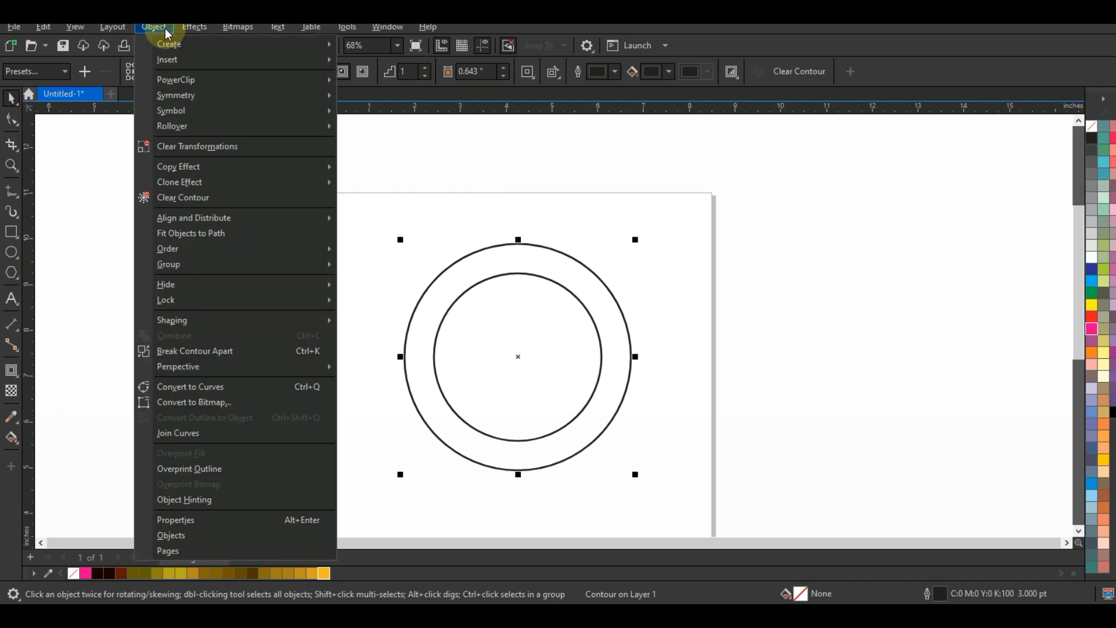
{"action": "left_click", "coordinate": [173, 352]}
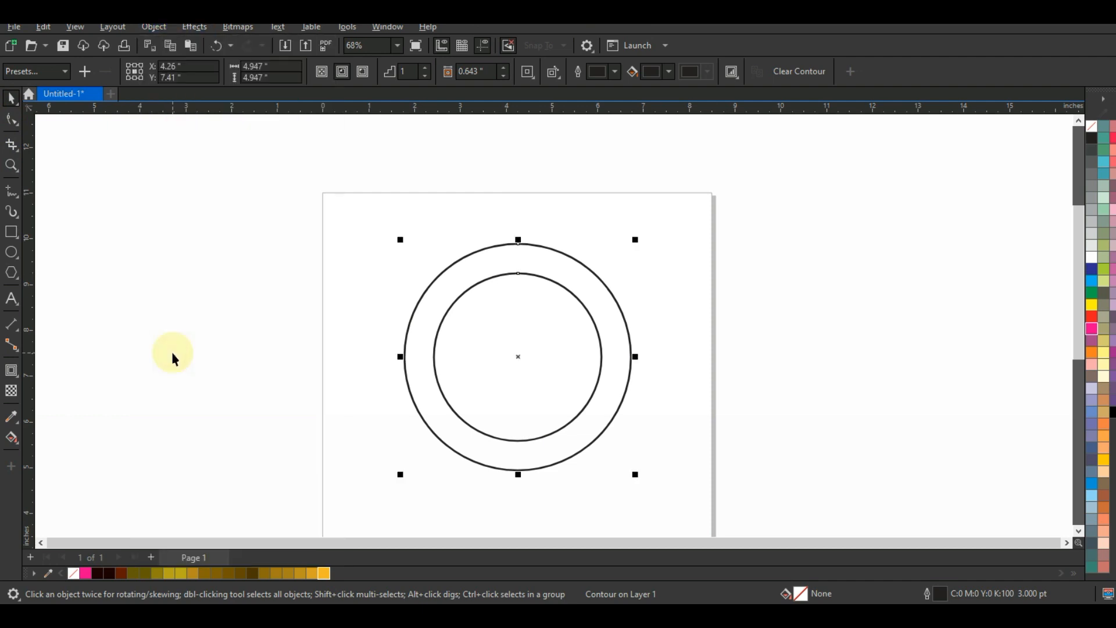
{"action": "left_click", "coordinate": [384, 72]}
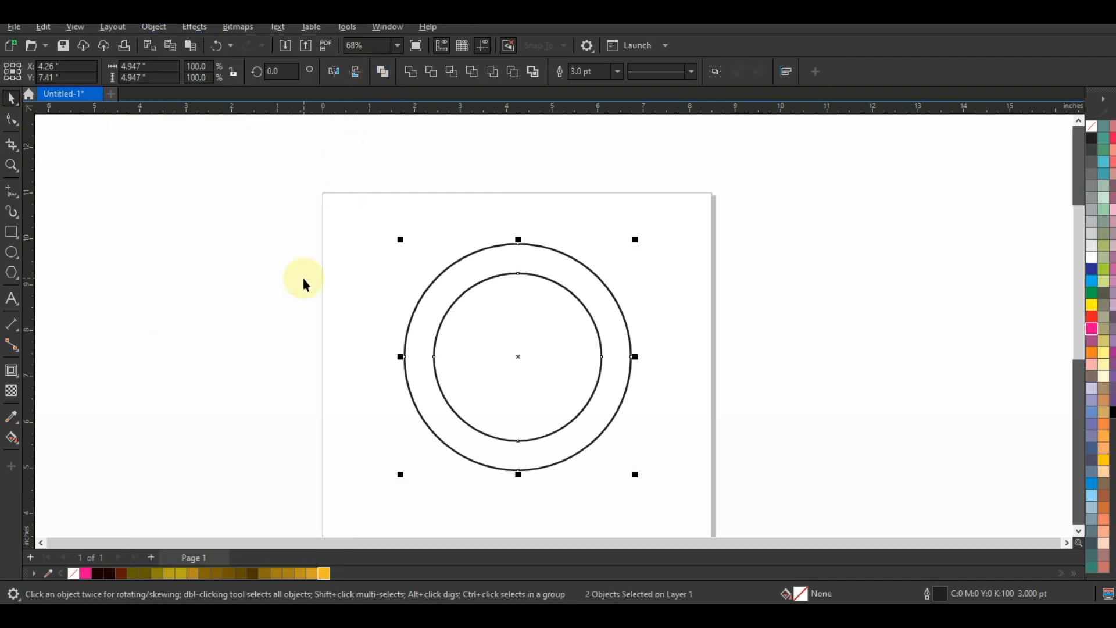
{"action": "left_click", "coordinate": [303, 280]}
Step: Draw a straight vertical line about 6.065 inches long beside the page and set its outline width to 4.0 pt
{"action": "left_click", "coordinate": [12, 192]}
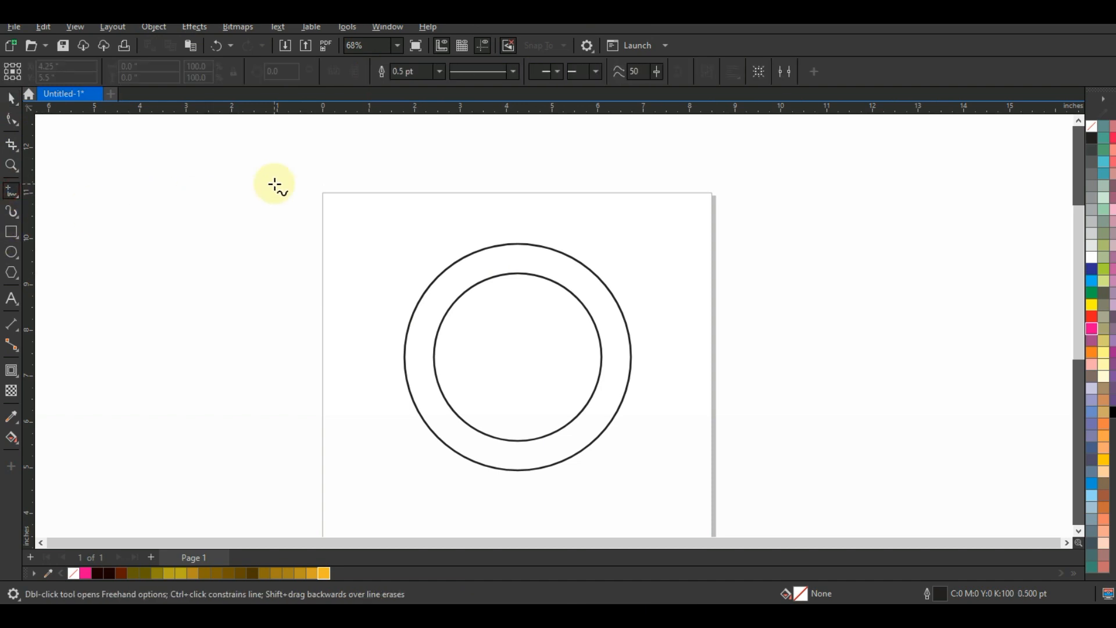
{"action": "left_click", "coordinate": [275, 184]}
{"action": "left_click", "coordinate": [274, 464], "text": "ctrl"}
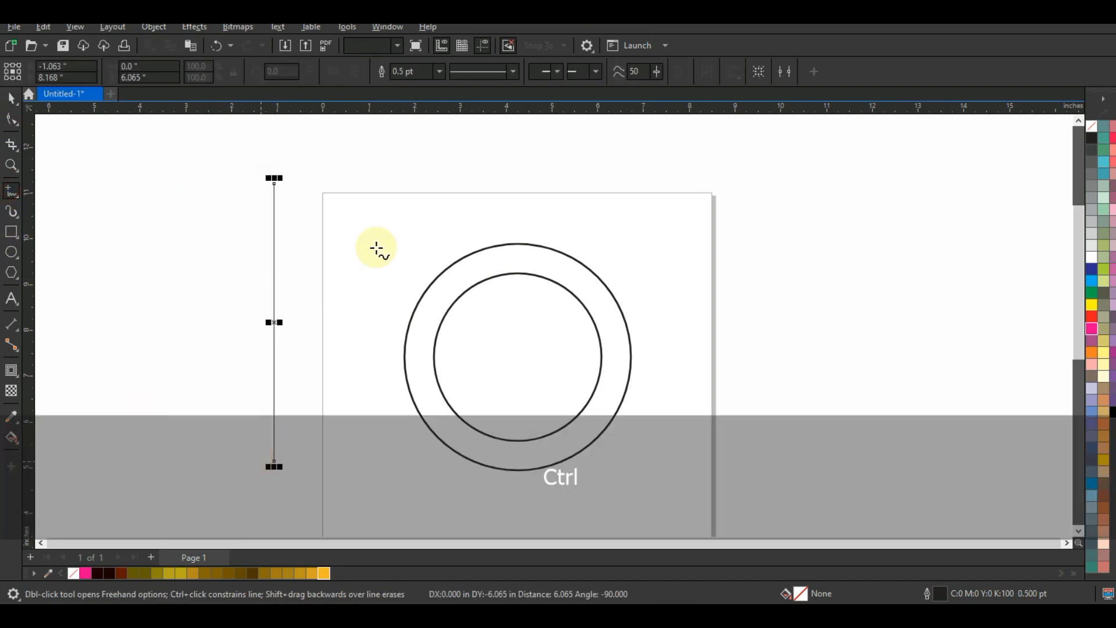
{"action": "left_click", "coordinate": [439, 71]}
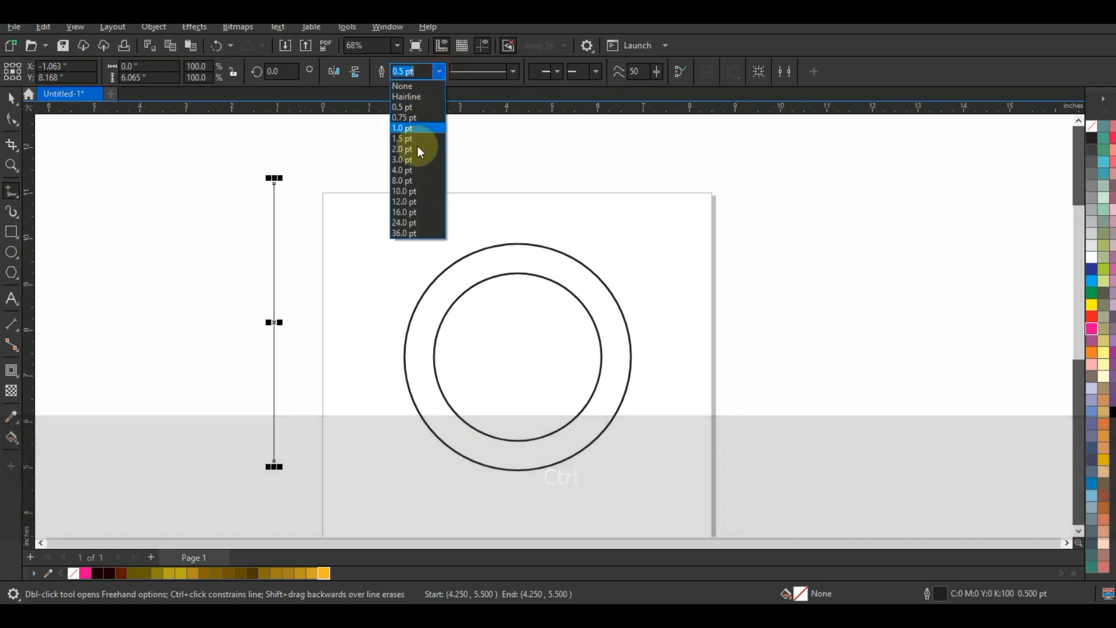
{"action": "left_click", "coordinate": [411, 171]}
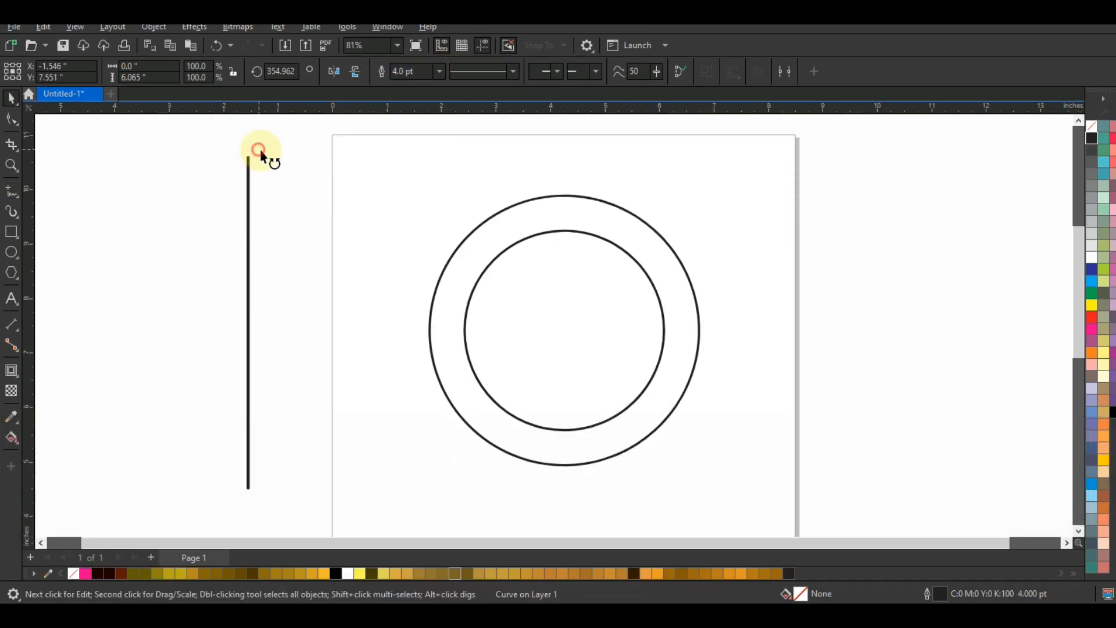
Step: Duplicate the line with a slight rotation about its center and repeat until the copies fill a full circle
{"action": "left_click_drag", "start_coordinate": [259, 152], "coordinate": [267, 161]}
{"action": "key", "text": "ctrl+r"}
{"action": "key", "text": "ctrl+r"}
{"action": "key", "text": "ctrl+r"}
{"action": "key", "text": "ctrl+r"}
{"action": "key", "text": "ctrl+r"}
{"action": "key", "text": "ctrl+r"}
{"action": "key", "text": "ctrl+r"}
{"action": "key", "text": "ctrl+r"}
{"action": "key", "text": "ctrl+r"}
{"action": "key", "text": "ctrl+r"}
{"action": "key", "text": "ctrl+r"}
{"action": "key", "text": "ctrl+r"}
{"action": "key", "text": "ctrl+r"}
{"action": "key", "text": "ctrl+r"}
{"action": "key", "text": "ctrl+r"}
{"action": "key", "text": "ctrl+r"}
{"action": "key", "text": "ctrl+r"}
{"action": "key", "text": "ctrl+r"}
{"action": "key", "text": "ctrl+r"}
{"action": "key", "text": "ctrl+r"}
{"action": "key", "text": "ctrl+r"}
{"action": "key", "text": "ctrl+r"}
{"action": "key", "text": "ctrl+r"}
{"action": "key", "text": "ctrl+r"}
{"action": "key", "text": "ctrl+r"}
{"action": "key", "text": "ctrl+r"}
{"action": "key", "text": "ctrl+r"}
{"action": "key", "text": "ctrl+r"}
{"action": "key", "text": "ctrl+r"}
{"action": "key", "text": "ctrl+r"}
{"action": "key", "text": "ctrl+r"}
{"action": "key", "text": "ctrl+r"}
{"action": "key", "text": "ctrl+r"}
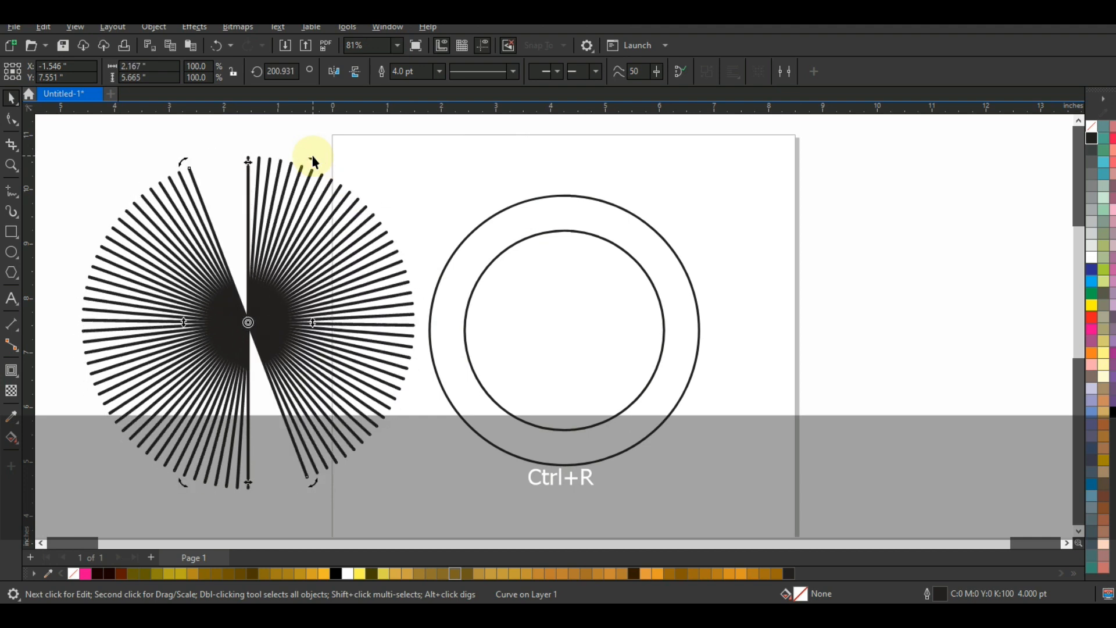
{"action": "key", "text": "ctrl+r"}
{"action": "key", "text": "ctrl+r"}
{"action": "key", "text": "ctrl+r"}
{"action": "key", "text": "ctrl+r"}
Step: Combine all the radial lines into one curve and center it horizontally and vertically on the ring
{"action": "left_click", "coordinate": [406, 144]}
{"action": "left_click_drag", "start_coordinate": [443, 131], "coordinate": [53, 515]}
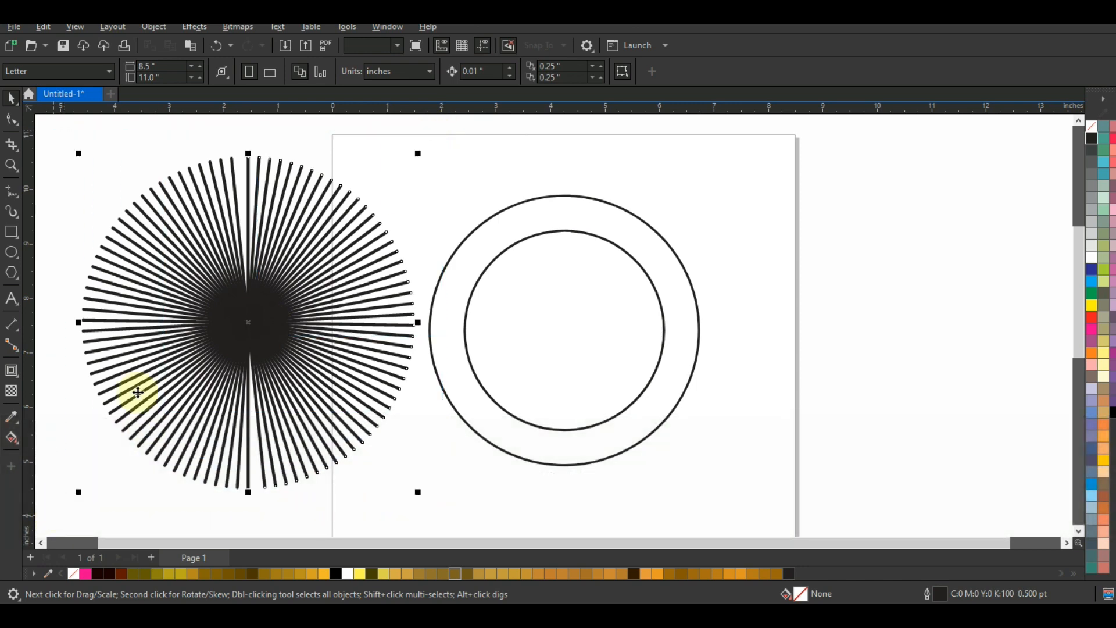
{"action": "left_click", "coordinate": [601, 199], "text": "shift"}
{"action": "key", "text": "c"}
{"action": "key", "text": "e"}
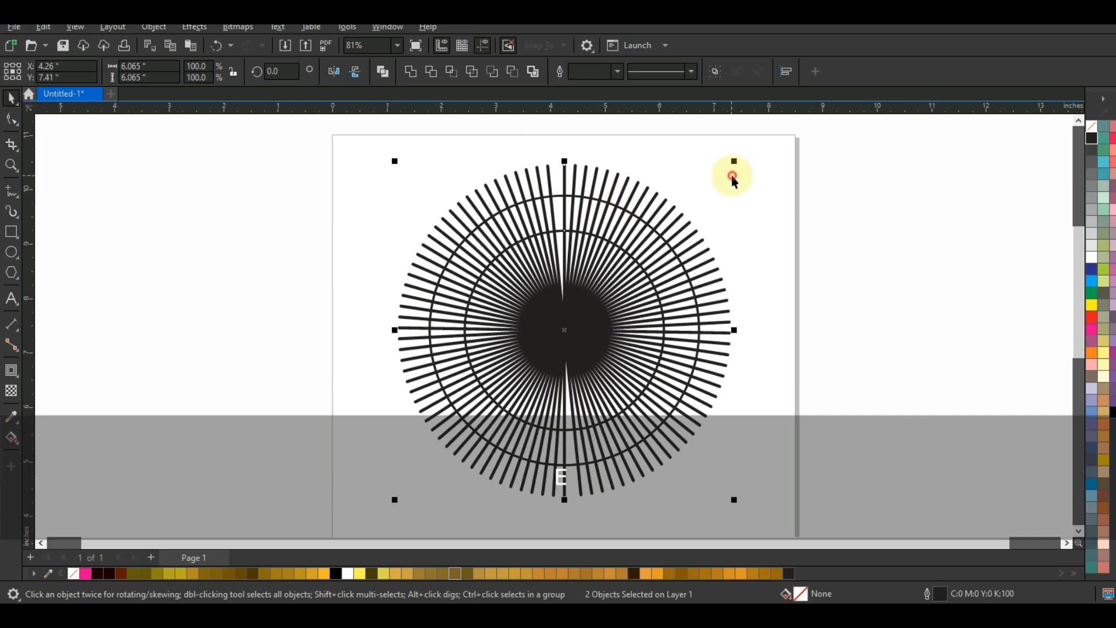
{"action": "left_click", "coordinate": [768, 145]}
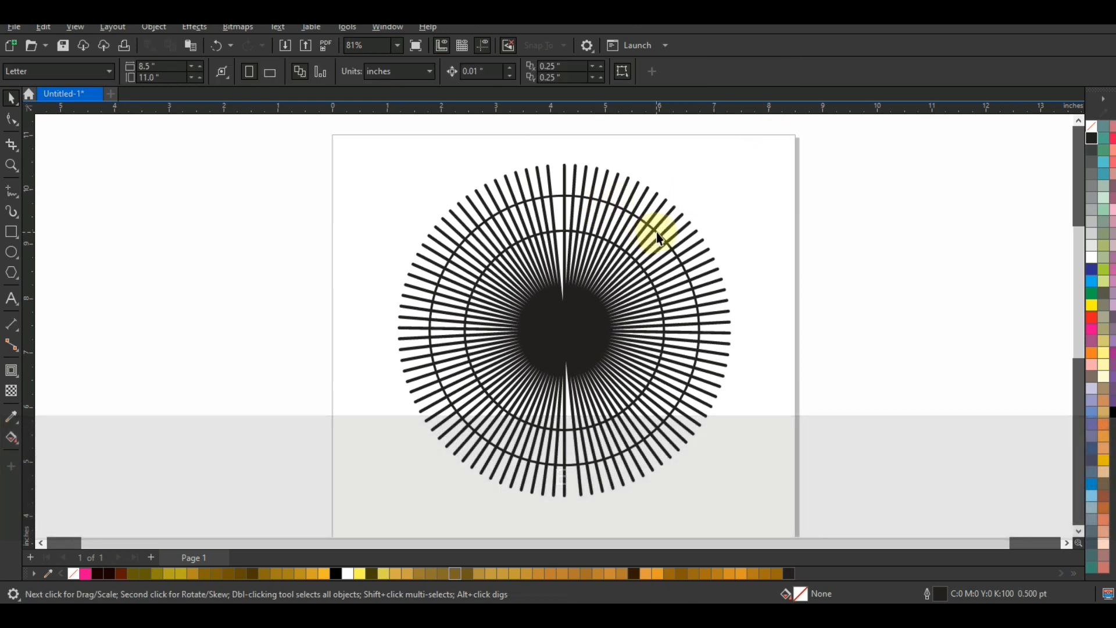
Step: Send the radial lines behind the ring and intersect the lines with the ring
{"action": "left_click", "coordinate": [663, 237]}
{"action": "key", "text": "shift+Page_Down"}
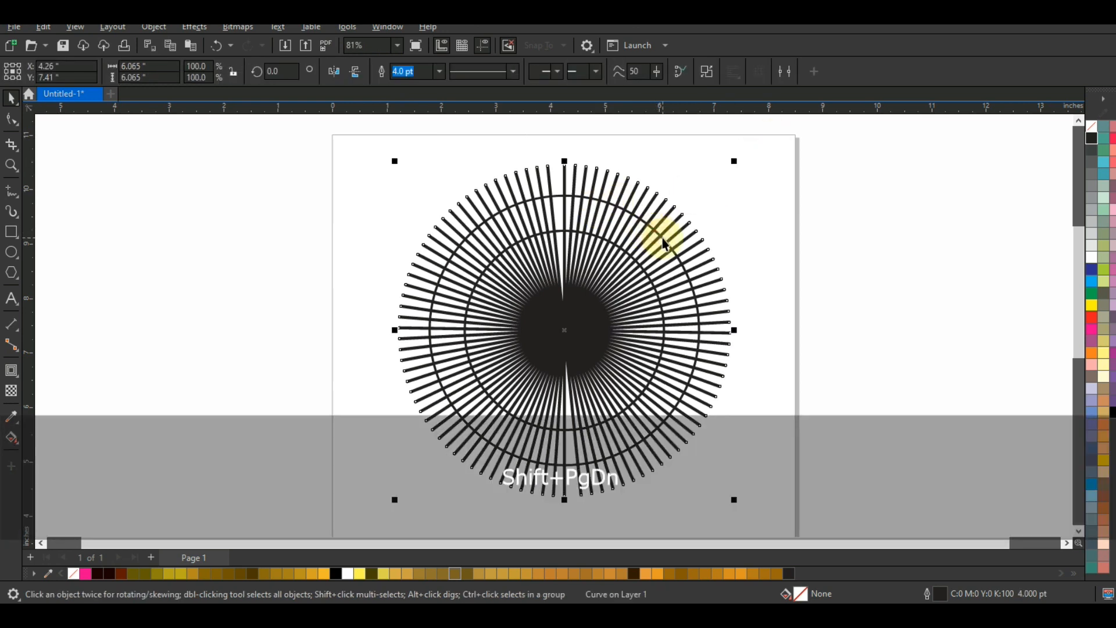
{"action": "left_click_drag", "start_coordinate": [332, 141], "coordinate": [751, 482]}
{"action": "left_click_drag", "start_coordinate": [776, 525], "coordinate": [776, 524]}
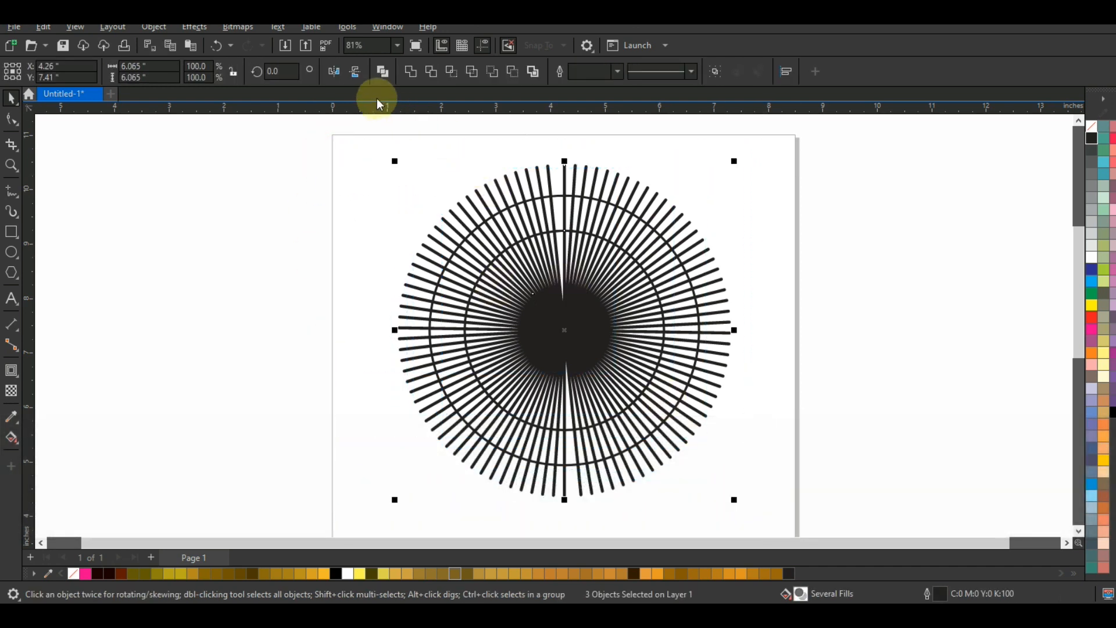
{"action": "left_click", "coordinate": [451, 72]}
{"action": "left_click", "coordinate": [389, 188]}
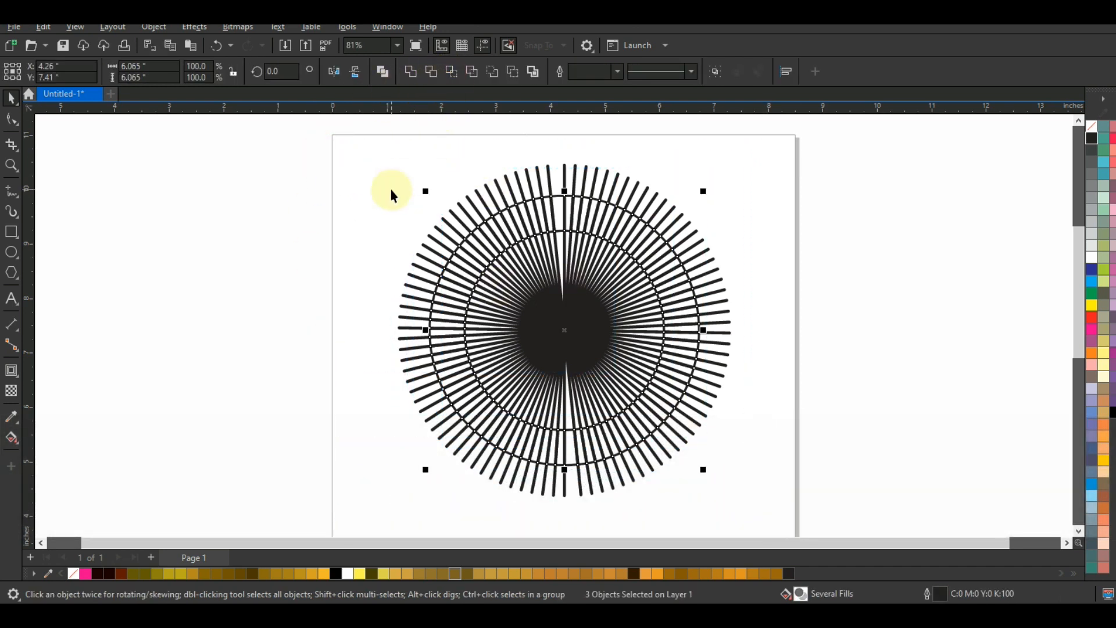
Step: Separate the intersected ring of dashes, delete the original lines and ring, and place the dashes on the page
{"action": "left_click", "coordinate": [579, 234]}
{"action": "left_click_drag", "start_coordinate": [576, 227], "coordinate": [219, 246]}
{"action": "left_click_drag", "start_coordinate": [346, 148], "coordinate": [735, 518]}
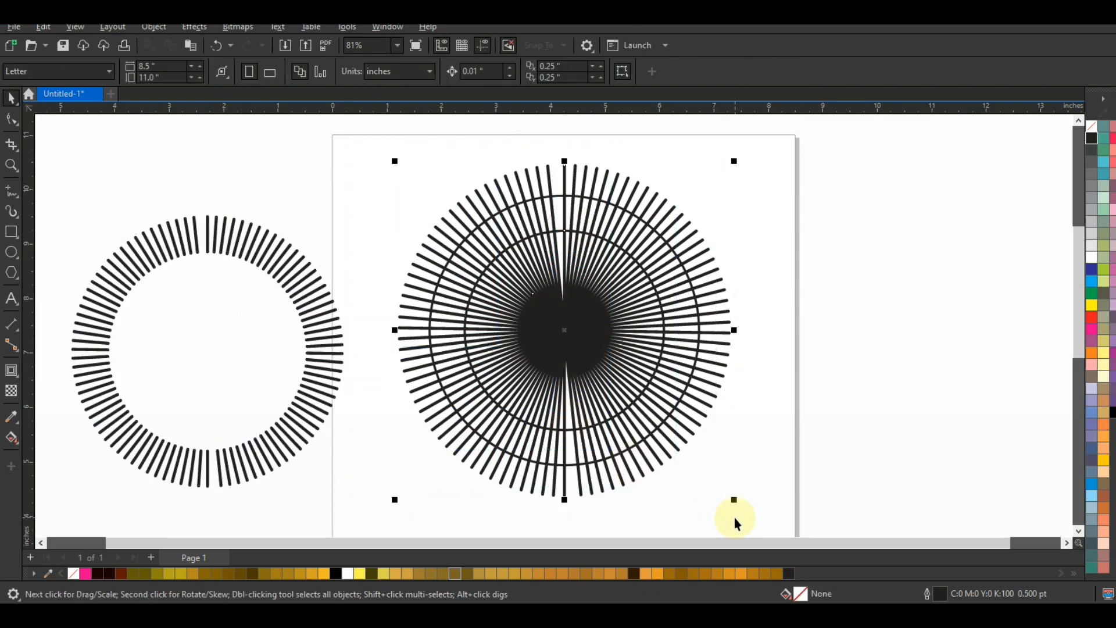
{"action": "key", "text": "Delete"}
{"action": "left_click_drag", "start_coordinate": [331, 320], "coordinate": [669, 282]}
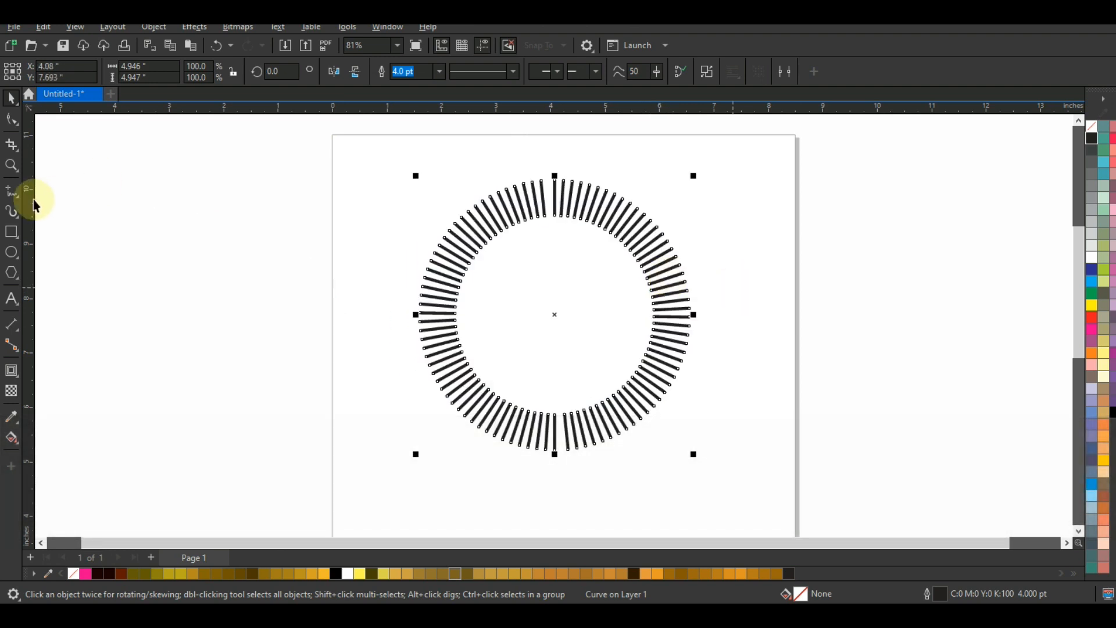
Step: Apply an Artistic Media preset stroke with one rounded end and one pointed end to the ring of dashes
{"action": "left_click", "coordinate": [17, 216]}
{"action": "left_click", "coordinate": [56, 212]}
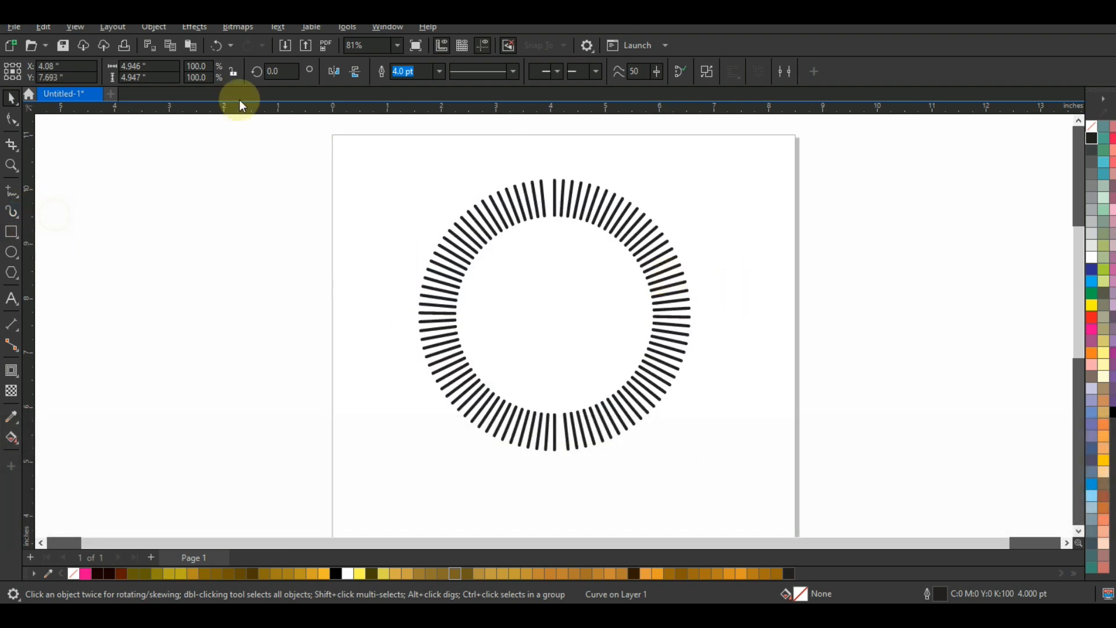
{"action": "left_click", "coordinate": [190, 72]}
{"action": "left_click_drag", "start_coordinate": [229, 191], "coordinate": [224, 380]}
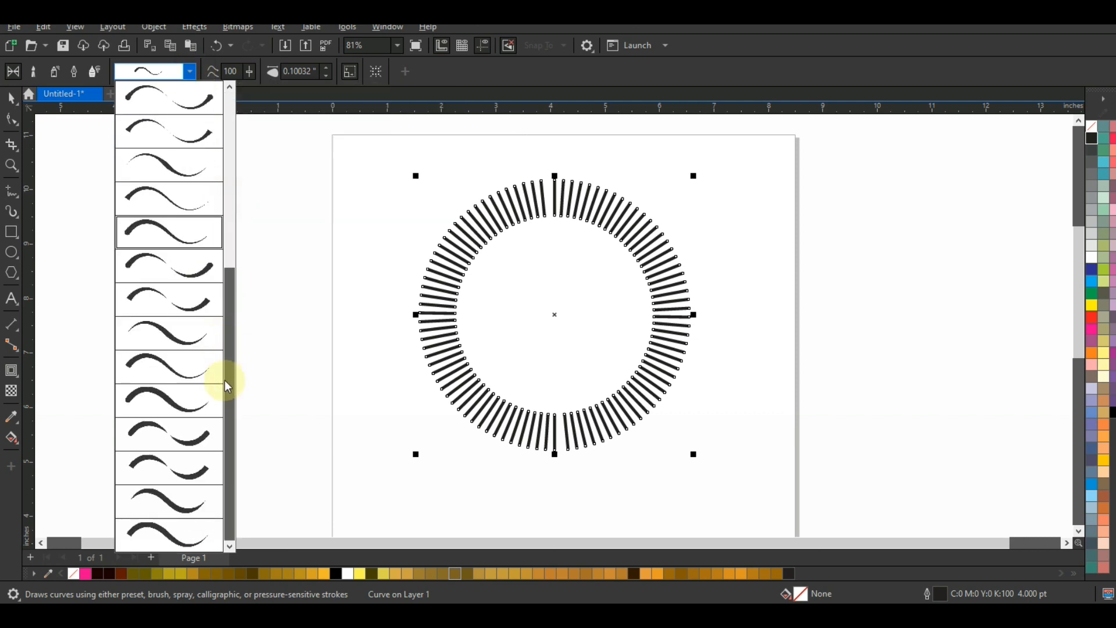
{"action": "left_click", "coordinate": [173, 394]}
Step: Reduce the artistic media stroke width to 0.04032 inches
{"action": "left_click", "coordinate": [318, 72]}
{"action": "left_click", "coordinate": [326, 76]}
{"action": "left_click", "coordinate": [326, 75]}
{"action": "left_click", "coordinate": [326, 75]}
{"action": "left_click", "coordinate": [327, 76]}
{"action": "left_click", "coordinate": [327, 75]}
{"action": "left_click", "coordinate": [327, 75]}
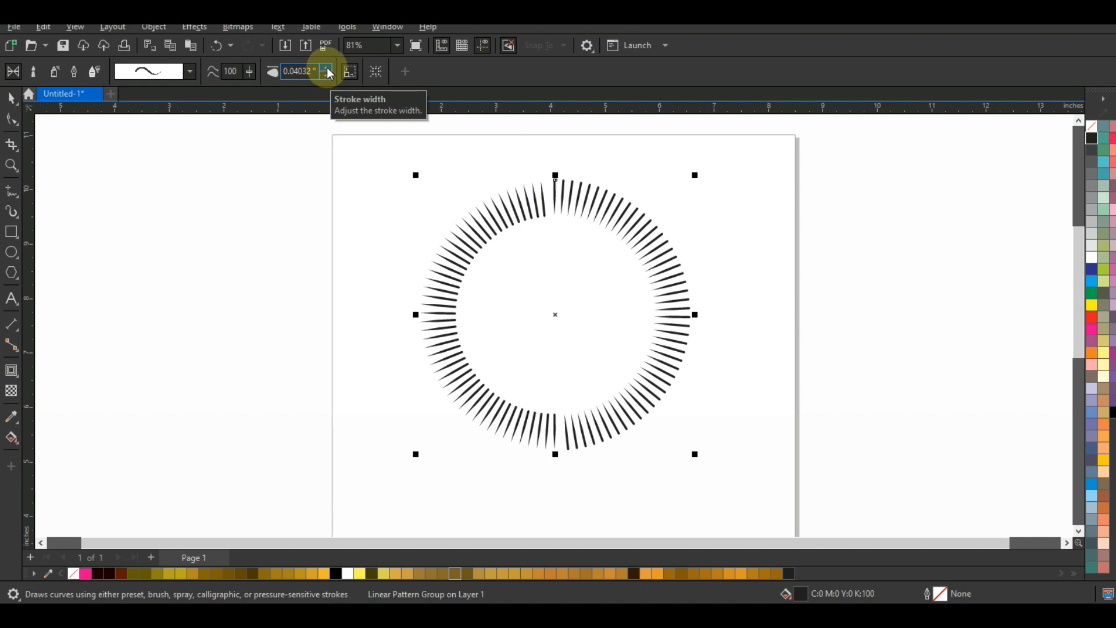
Step: Break the artistic media stroke group apart from its underlying path and clear the selection
{"action": "left_click", "coordinate": [11, 98]}
{"action": "left_click", "coordinate": [173, 28]}
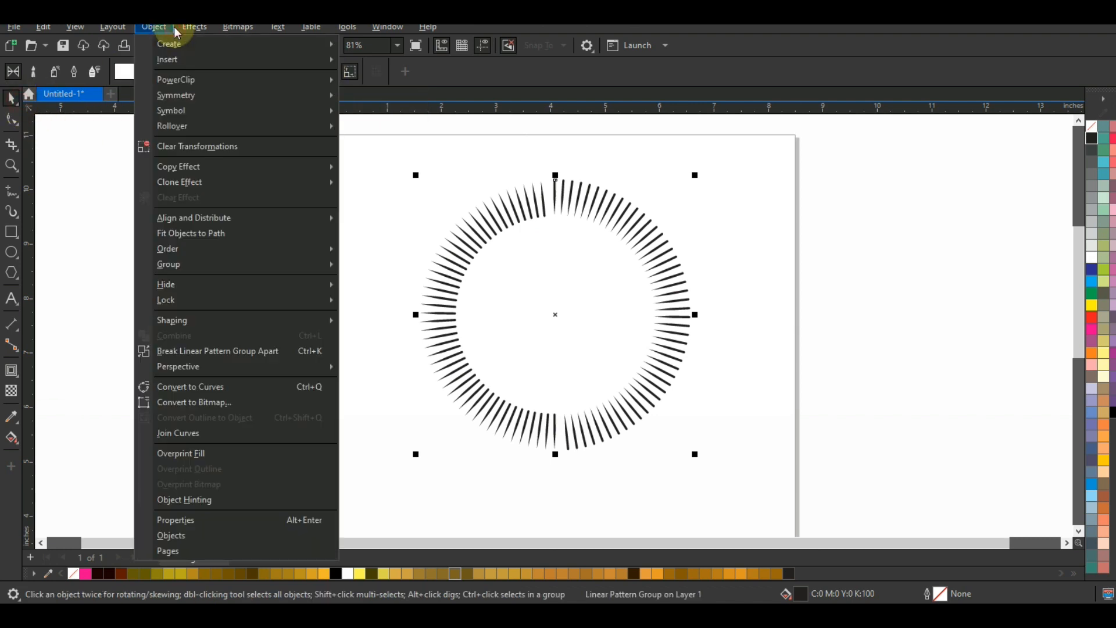
{"action": "left_click", "coordinate": [180, 350]}
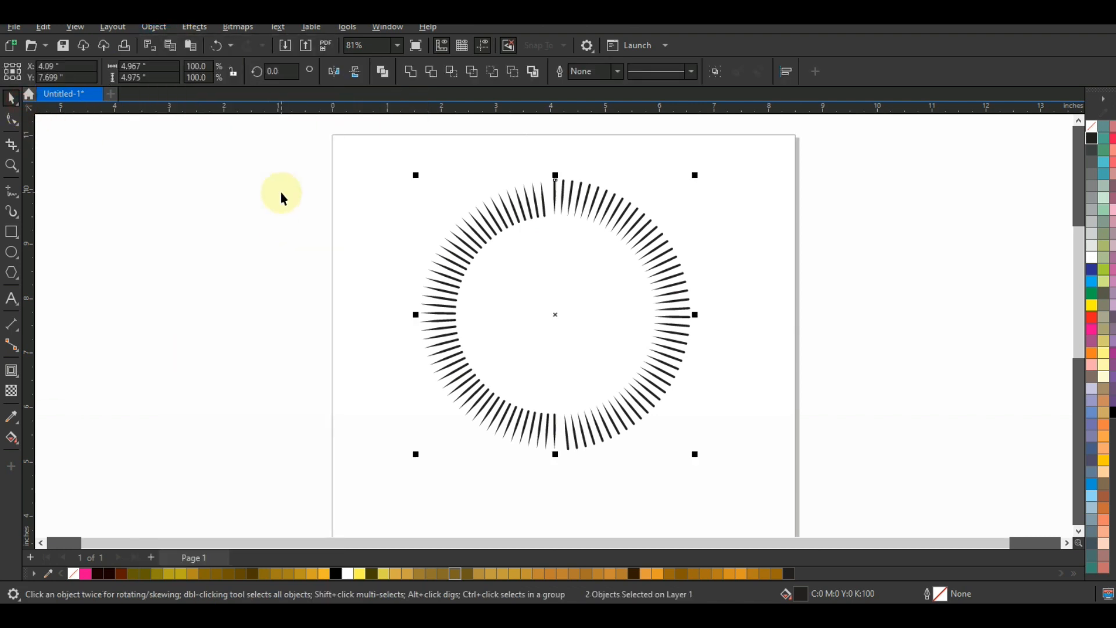
{"action": "left_click", "coordinate": [280, 191]}
{"action": "left_click_drag", "start_coordinate": [570, 468], "coordinate": [562, 466]}
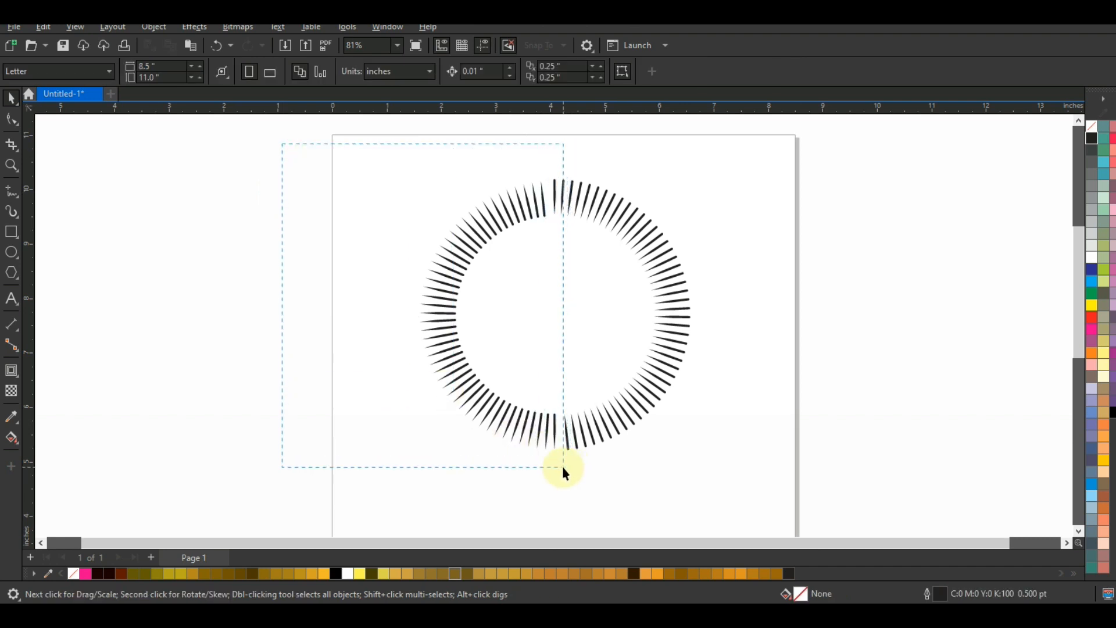
Step: Break the ring of tapered spikes into individual pieces and delete the left half of the ring
{"action": "left_click", "coordinate": [536, 210]}
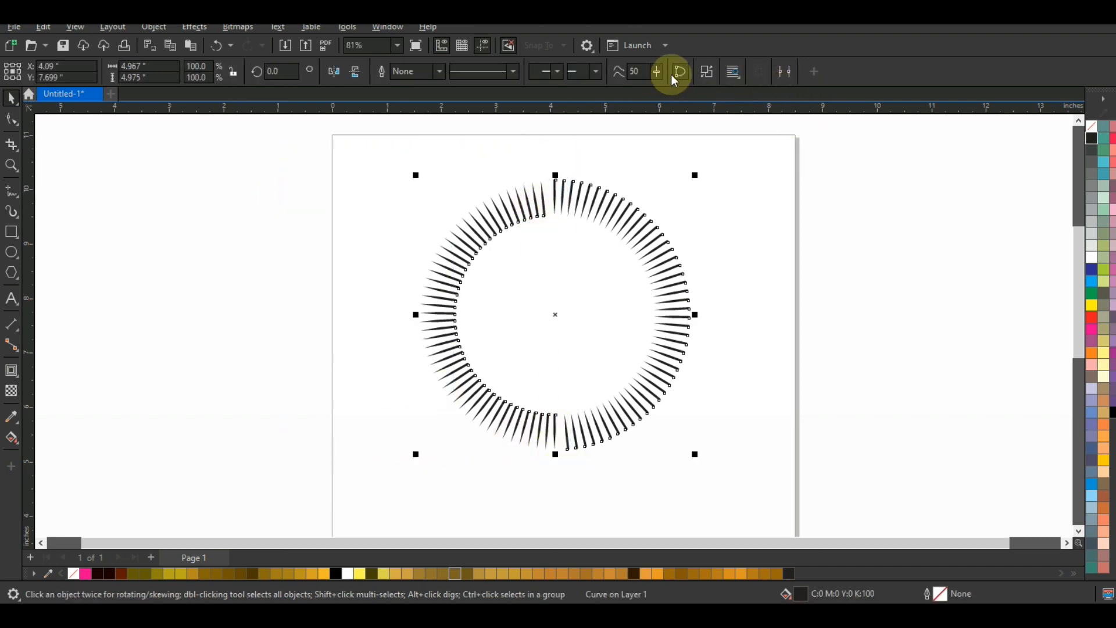
{"action": "left_click_drag", "start_coordinate": [300, 138], "coordinate": [556, 462]}
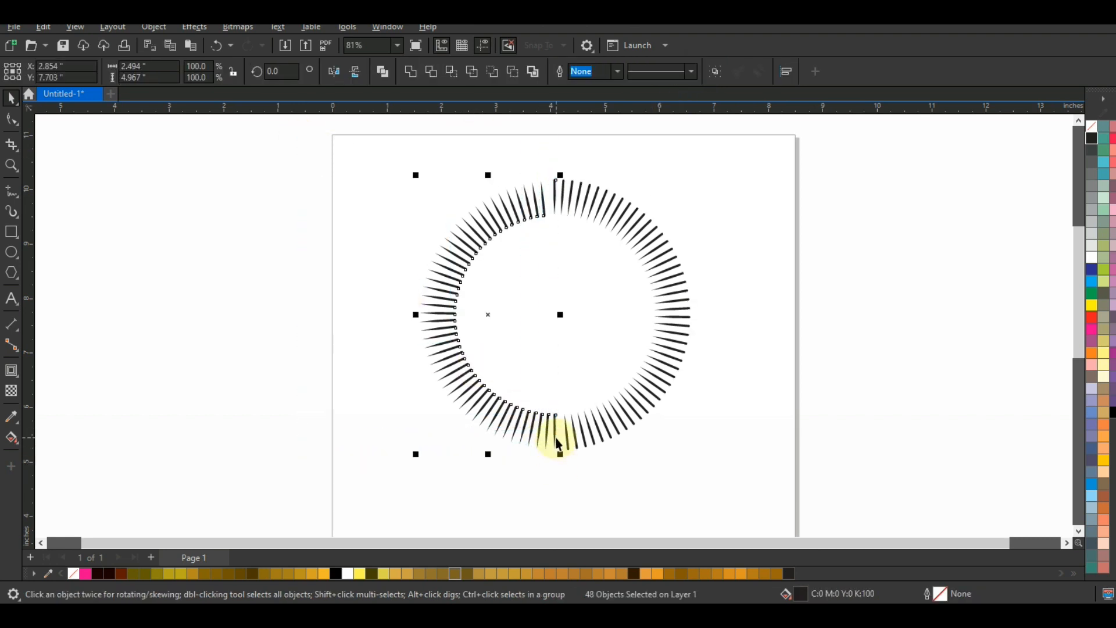
{"action": "key", "text": "Delete"}
Step: Weld the remaining half ring of spikes into one shape and fill it red
{"action": "left_click_drag", "start_coordinate": [665, 445], "coordinate": [705, 479]}
{"action": "left_click", "coordinate": [412, 74]}
{"action": "right_click", "coordinate": [1091, 315]}
{"action": "left_click_drag", "start_coordinate": [695, 323], "coordinate": [562, 319]}
{"action": "key", "text": "ctrl+z"}
Step: Break the red half ring apart into individual spikes and fill them with black
{"action": "key", "text": "shift+F2"}
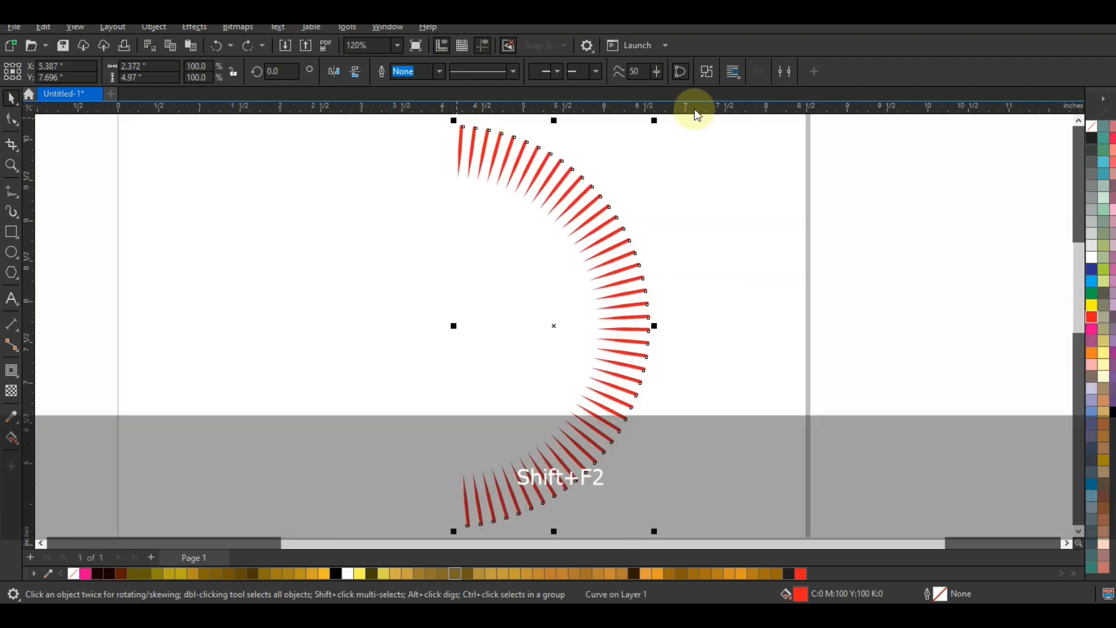
{"action": "left_click", "coordinate": [706, 72]}
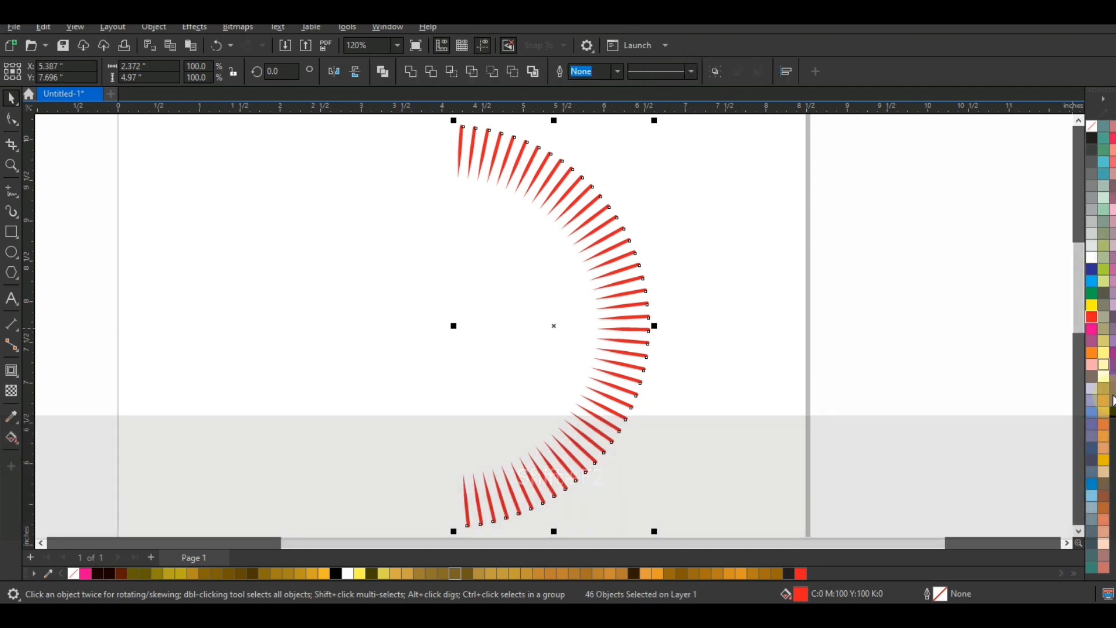
{"action": "left_click", "coordinate": [1111, 414]}
Step: Delete the leftover full-circle dash curve that lies beneath the black spikes
{"action": "left_click", "coordinate": [510, 160]}
{"action": "left_click", "coordinate": [510, 158]}
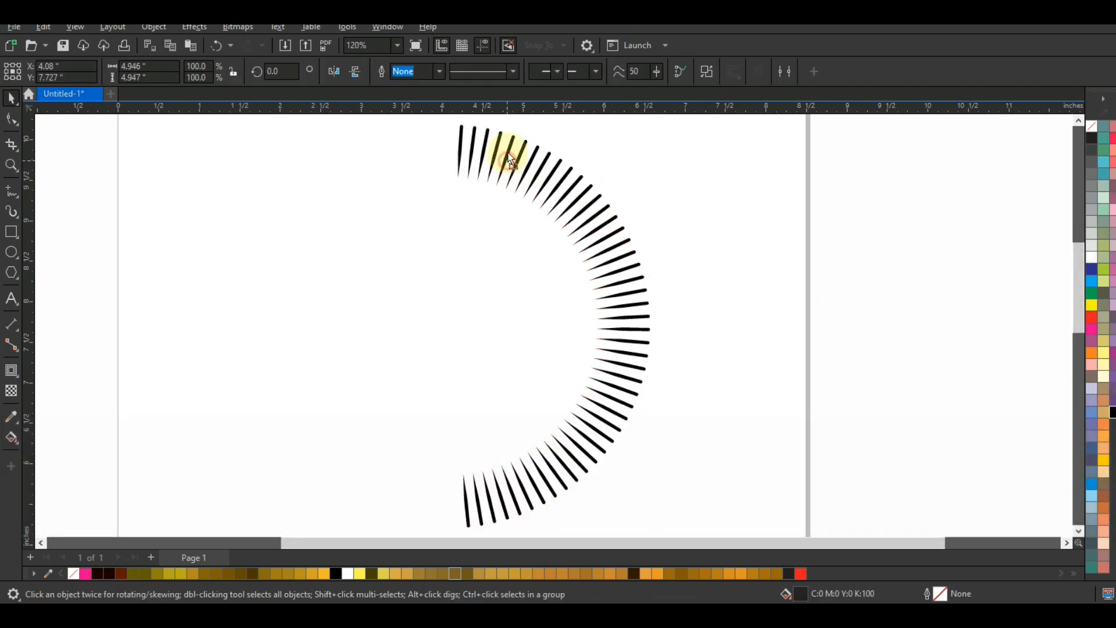
{"action": "key", "text": "Delete"}
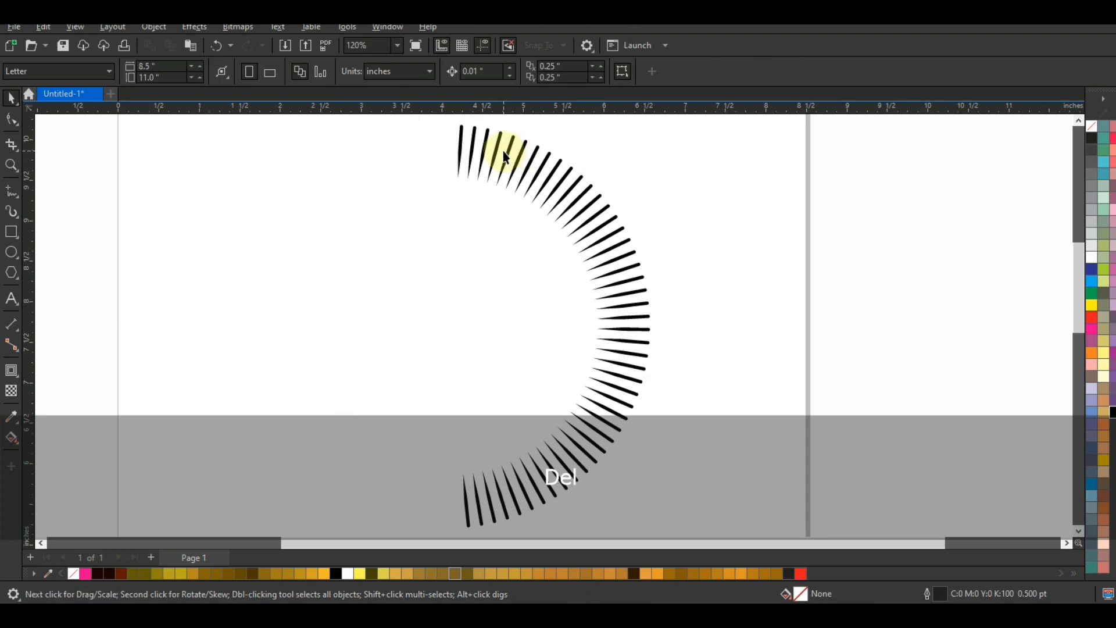
Step: Stagger the spikes irregularly along the half ring by moving individual ones inward, outward and sideways
{"action": "left_click", "coordinate": [511, 152]}
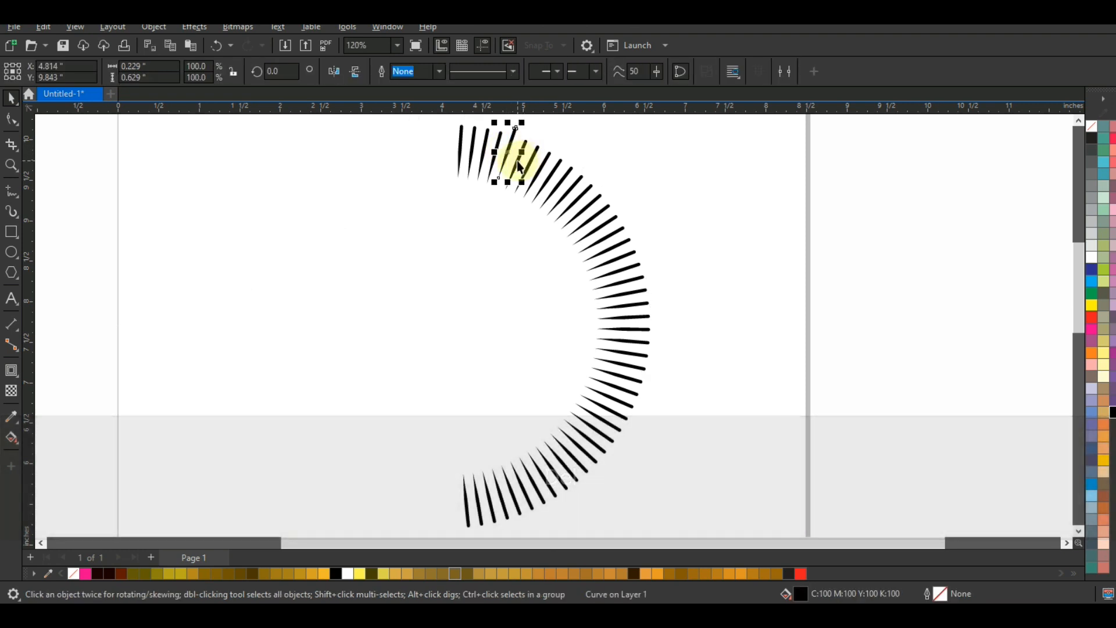
{"action": "mouse_move", "coordinate": [521, 149]}
{"action": "left_mouse_down"}
{"action": "mouse_move", "coordinate": [526, 173]}
{"action": "mouse_move", "coordinate": [565, 151]}
{"action": "left_mouse_up"}
{"action": "left_click", "coordinate": [560, 170]}
{"action": "mouse_move", "coordinate": [581, 196]}
{"action": "left_mouse_down"}
{"action": "mouse_move", "coordinate": [579, 237]}
{"action": "mouse_move", "coordinate": [620, 240]}
{"action": "left_mouse_up"}
{"action": "mouse_move", "coordinate": [664, 277]}
{"action": "left_mouse_down"}
{"action": "mouse_move", "coordinate": [631, 330]}
{"action": "mouse_move", "coordinate": [642, 370]}
{"action": "mouse_move", "coordinate": [626, 388]}
{"action": "mouse_move", "coordinate": [630, 439]}
{"action": "mouse_move", "coordinate": [593, 446]}
{"action": "left_mouse_up"}
{"action": "left_click_drag", "start_coordinate": [589, 462], "coordinate": [558, 458]}
{"action": "left_click", "coordinate": [566, 487]}
{"action": "mouse_move", "coordinate": [568, 507]}
{"action": "left_mouse_down"}
{"action": "mouse_move", "coordinate": [548, 498]}
{"action": "mouse_move", "coordinate": [557, 511]}
{"action": "mouse_move", "coordinate": [533, 516]}
{"action": "mouse_move", "coordinate": [451, 505]}
{"action": "left_mouse_up"}
Step: Tilt the spike at the upper end of the half ring slightly by rotating it about its centre
{"action": "left_click", "coordinate": [740, 369]}
{"action": "left_click", "coordinate": [449, 143]}
{"action": "left_click", "coordinate": [450, 149]}
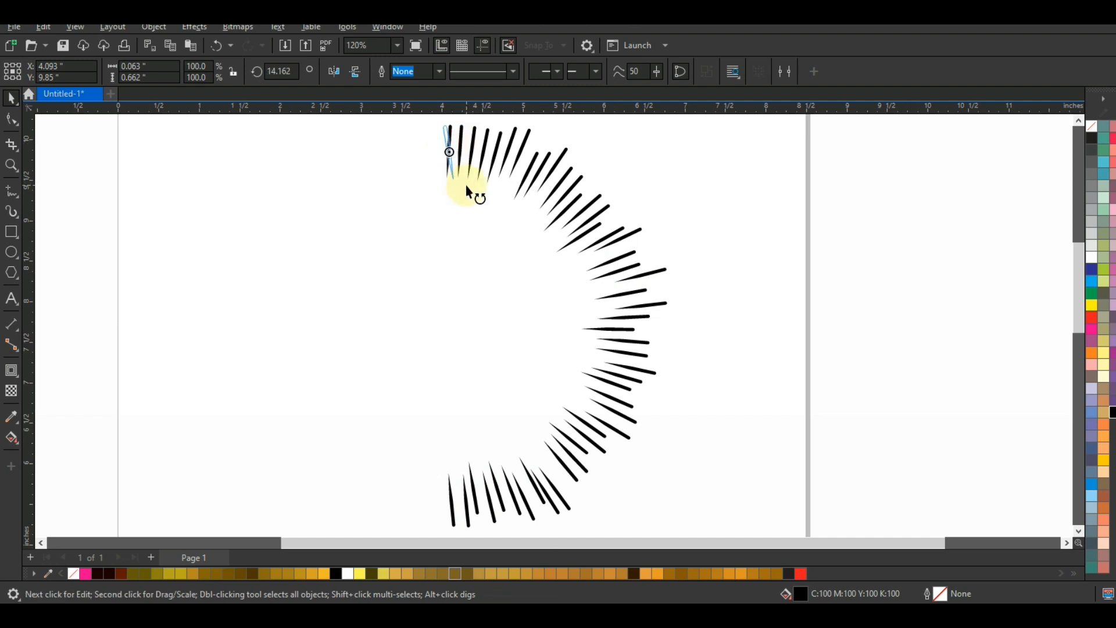
{"action": "left_click", "coordinate": [749, 187]}
Step: Make a horizontally mirrored copy of the whole half ring of spikes to complete the full ring
{"action": "key", "text": "F3"}
{"action": "left_click", "coordinate": [610, 267]}
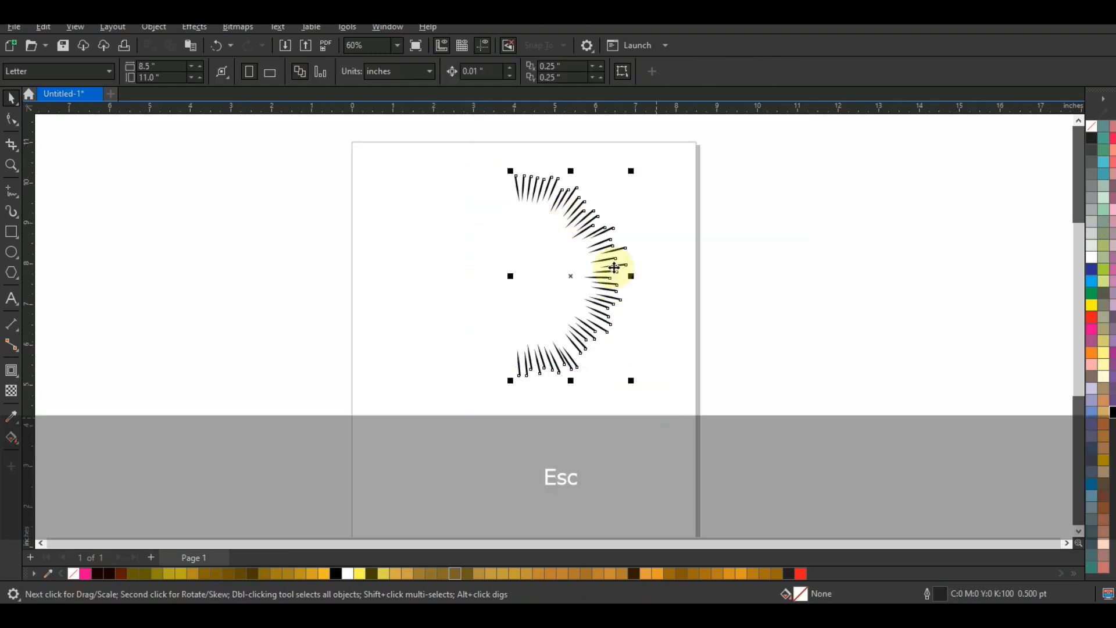
{"action": "left_click_drag", "start_coordinate": [629, 275], "coordinate": [497, 287]}
{"action": "left_click", "coordinate": [625, 176]}
Step: Rotate the overlapping spike at the ring's upper seam nearly upright and shift it outward between its neighbours
{"action": "left_click", "coordinate": [524, 198]}
{"action": "key", "text": "shift+F2"}
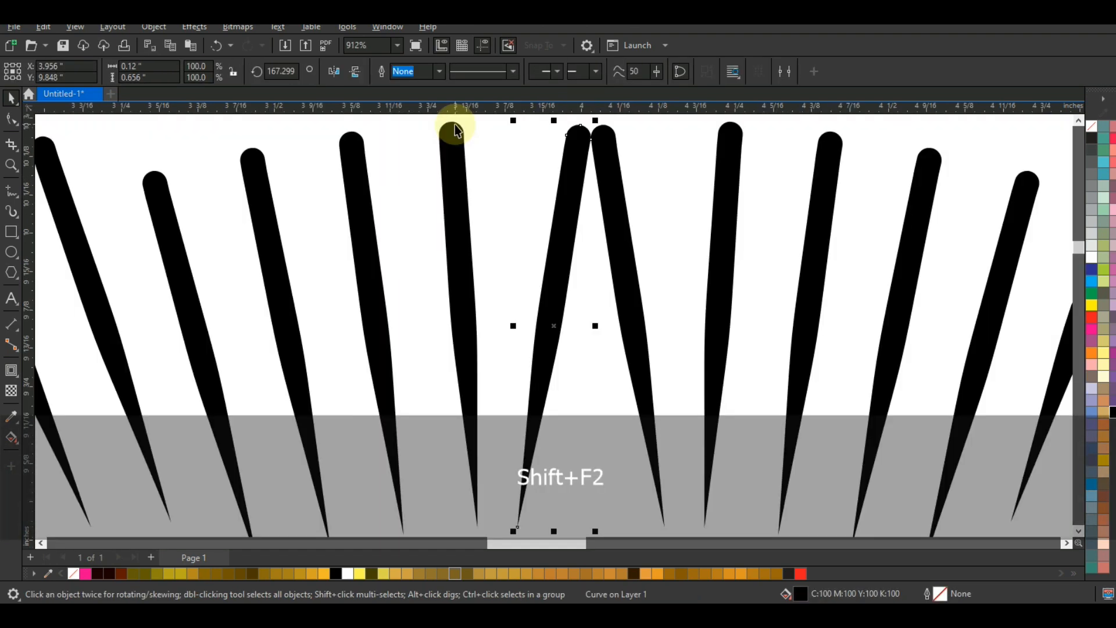
{"action": "key", "text": "F3"}
{"action": "left_click", "coordinate": [508, 186]}
{"action": "left_click_drag", "start_coordinate": [530, 341], "coordinate": [561, 330]}
{"action": "left_click", "coordinate": [501, 230]}
{"action": "key", "text": "F3"}
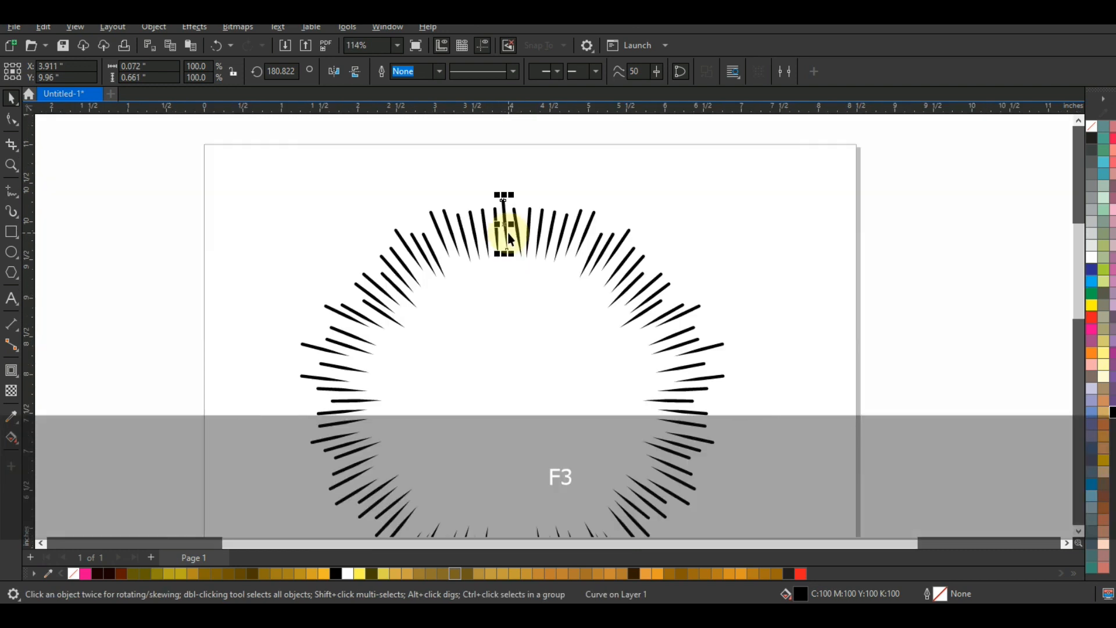
{"action": "key", "text": "Escape"}
Step: Fill one spike in the ring's upper right with dark brown and add a linear fountain fill along its length
{"action": "left_click_drag", "start_coordinate": [364, 174], "coordinate": [651, 469]}
{"action": "key", "text": "shift+F2"}
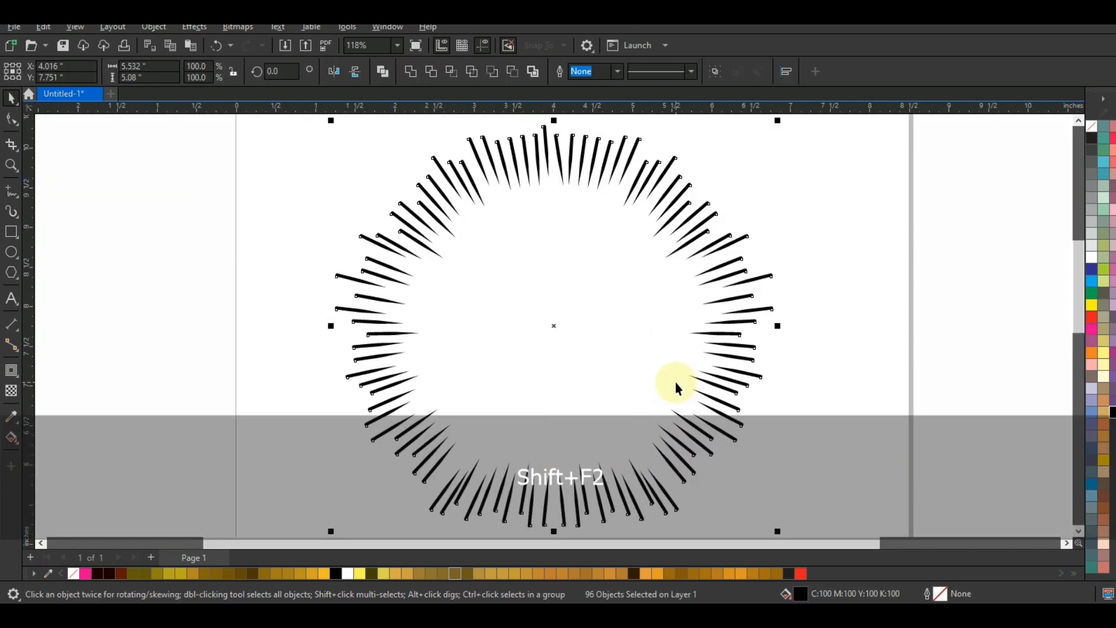
{"action": "left_click", "coordinate": [722, 269]}
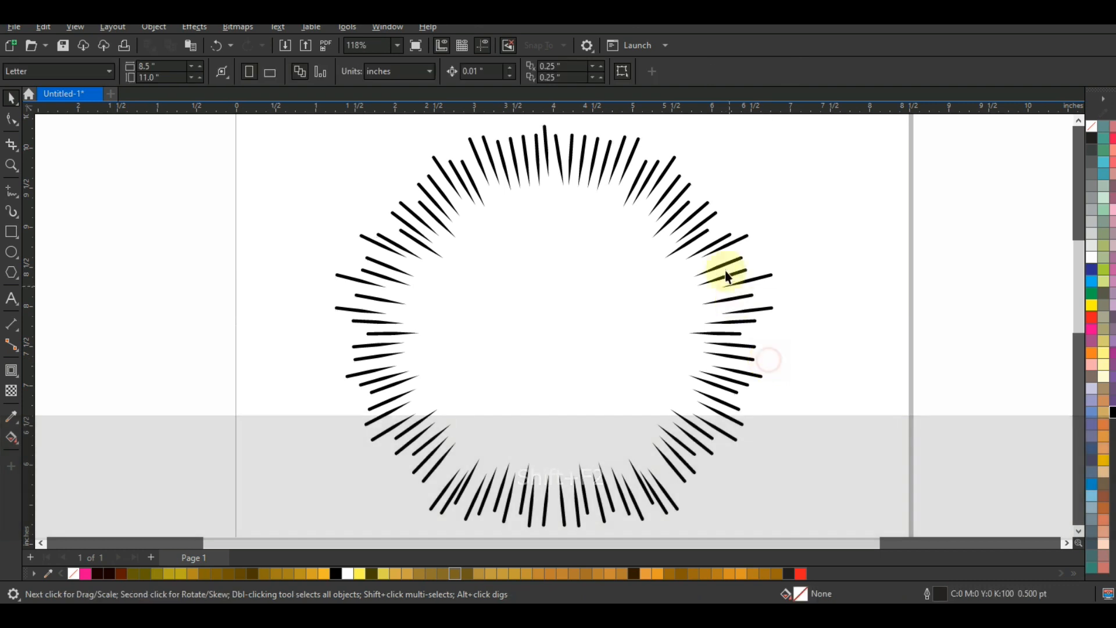
{"action": "left_click", "coordinate": [697, 236]}
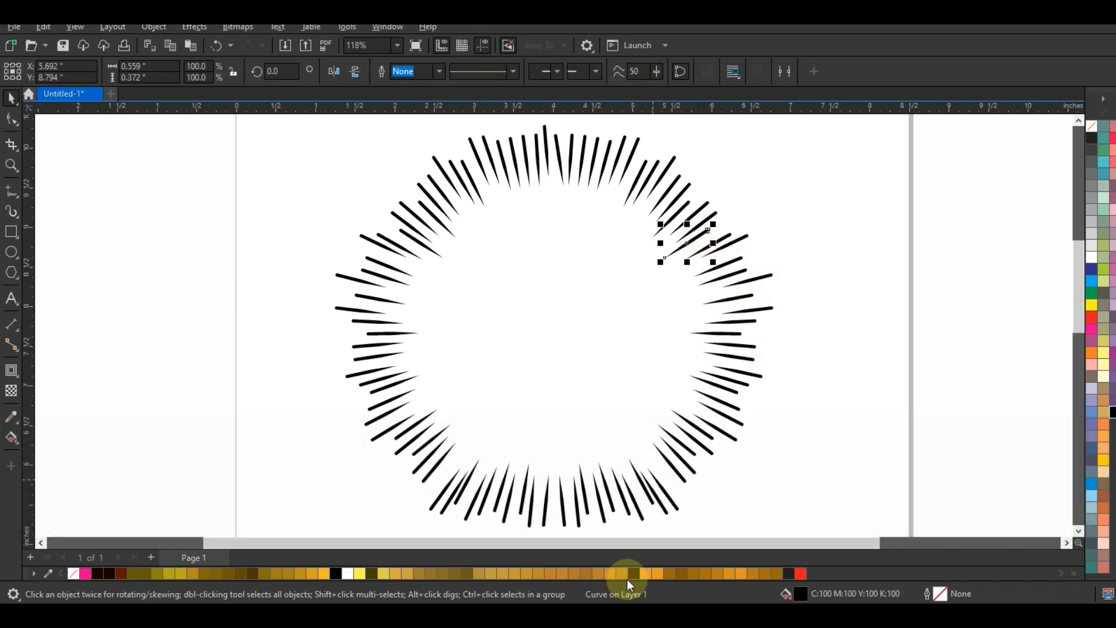
{"action": "key", "text": "shift+F2"}
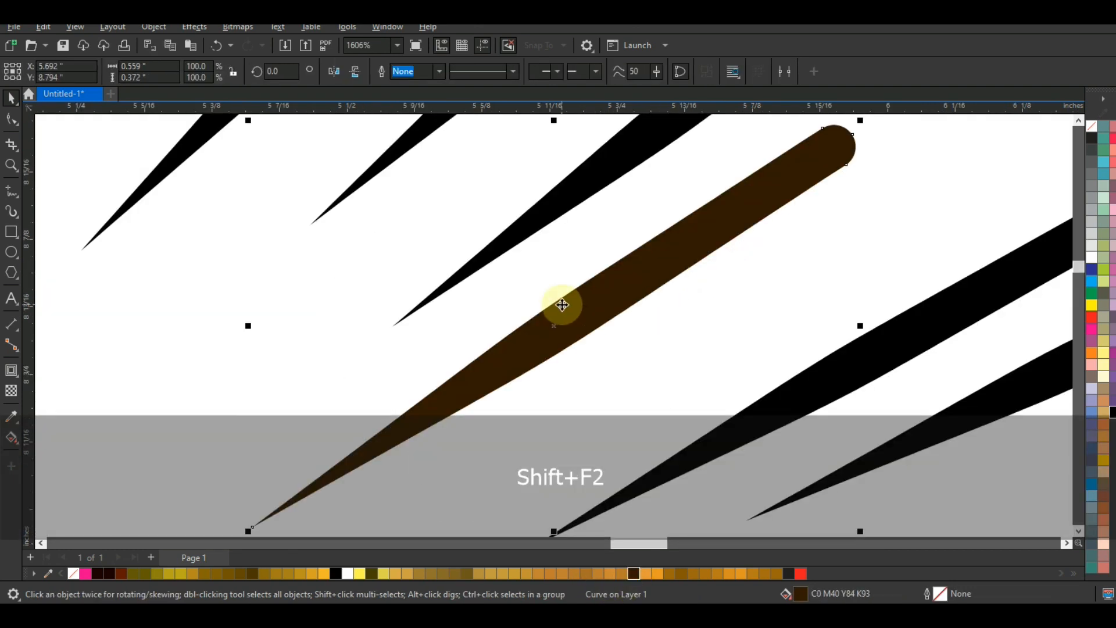
{"action": "key", "text": "g"}
{"action": "left_click_drag", "start_coordinate": [479, 388], "coordinate": [676, 258]}
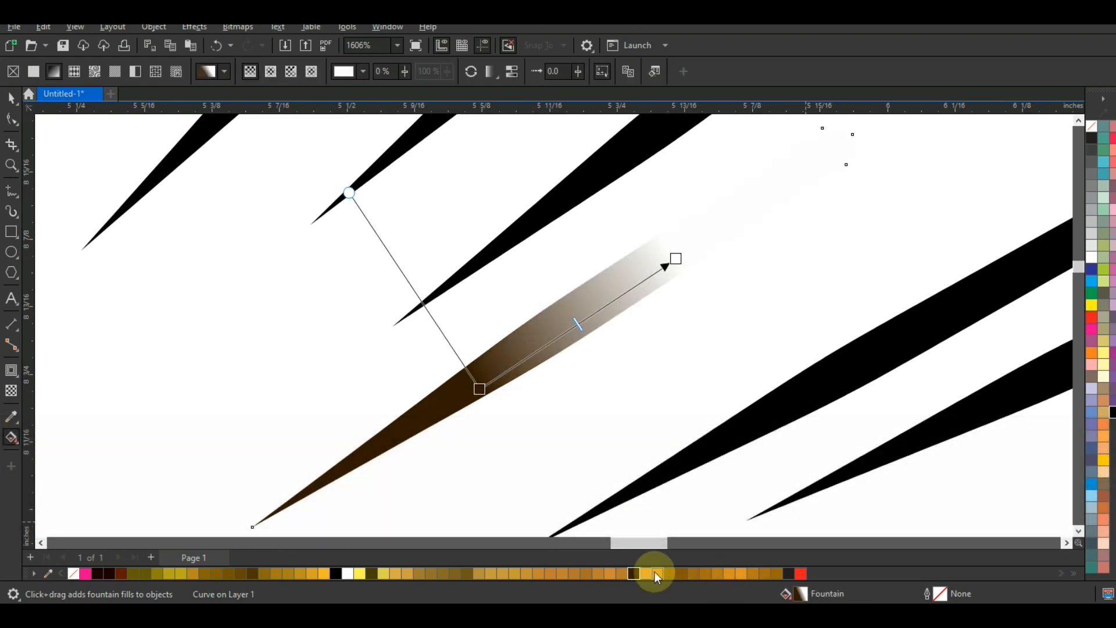
Step: Colour the outer end of the spike's fountain fill orange and move its dark start closer to the inner tip
{"action": "left_click_drag", "start_coordinate": [515, 574], "coordinate": [767, 196]}
{"action": "left_click_drag", "start_coordinate": [657, 573], "coordinate": [769, 198]}
{"action": "left_click", "coordinate": [494, 390]}
{"action": "left_click_drag", "start_coordinate": [494, 390], "coordinate": [443, 416]}
{"action": "left_click", "coordinate": [12, 101]}
{"action": "key", "text": "F3"}
{"action": "key", "text": "ctrl+q"}
{"action": "key", "text": "F3"}
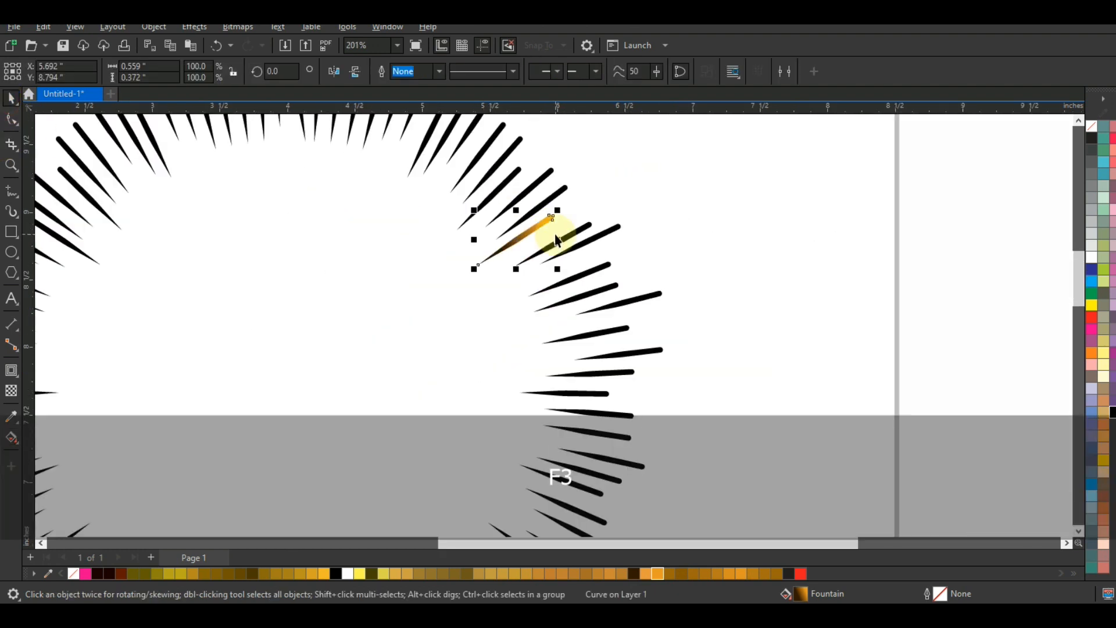
Step: Copy only the fill of the brown-to-orange spike to all the other black spikes in the ring
{"action": "key", "text": "F3"}
{"action": "key", "text": "Escape"}
{"action": "left_click_drag", "start_coordinate": [620, 169], "coordinate": [316, 367]}
{"action": "key", "text": "shift+F2"}
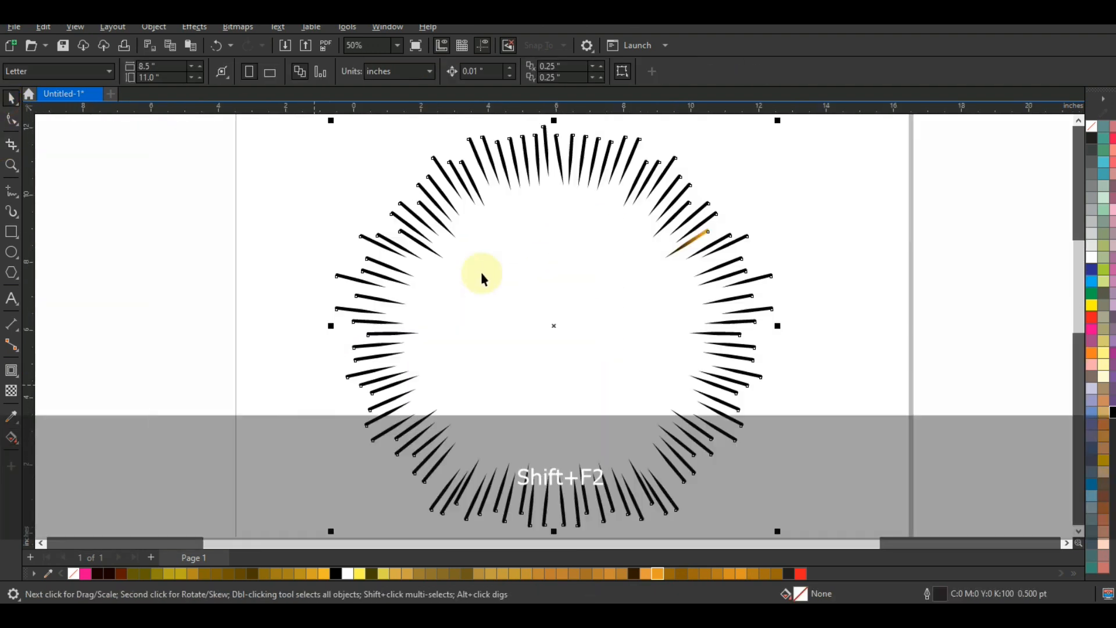
{"action": "left_click", "coordinate": [700, 236], "text": "shift"}
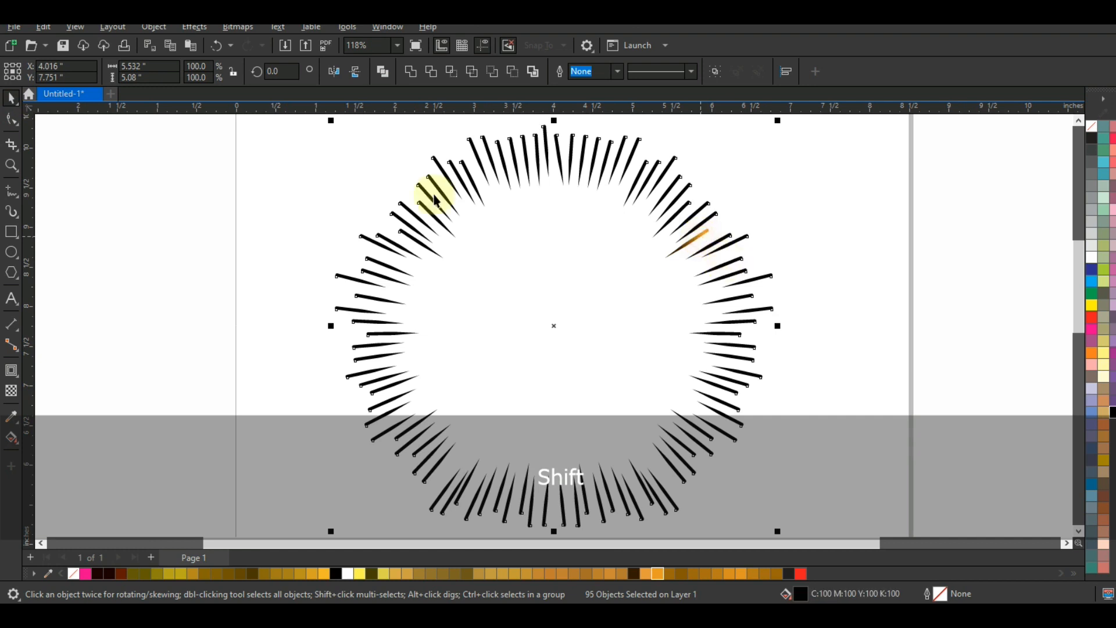
{"action": "left_click", "coordinate": [59, 32]}
{"action": "left_click", "coordinate": [87, 124]}
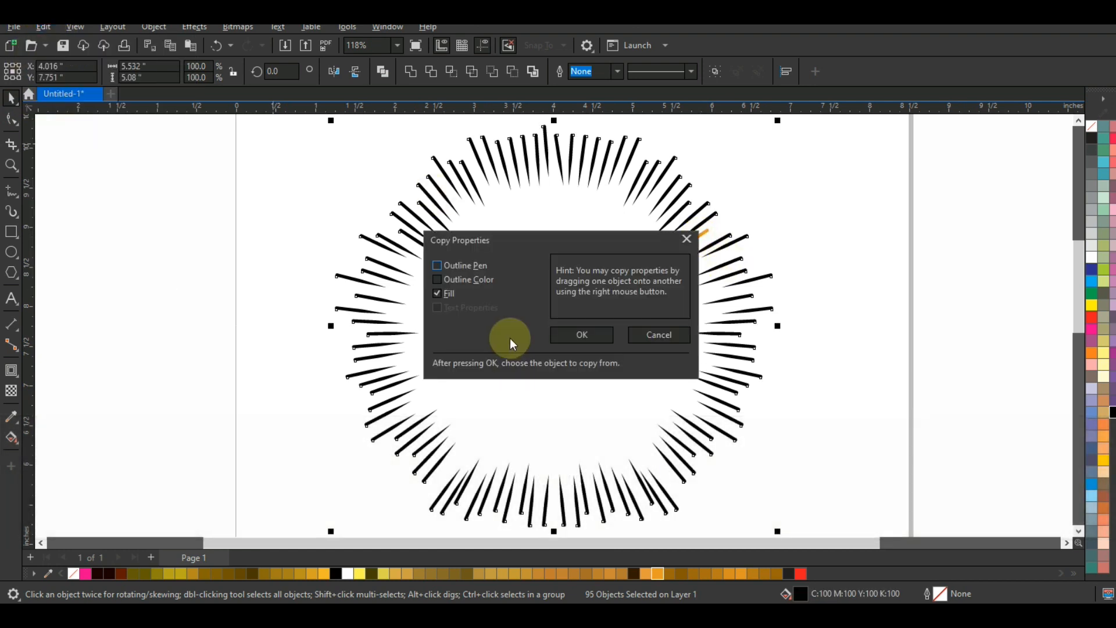
{"action": "left_click", "coordinate": [567, 333]}
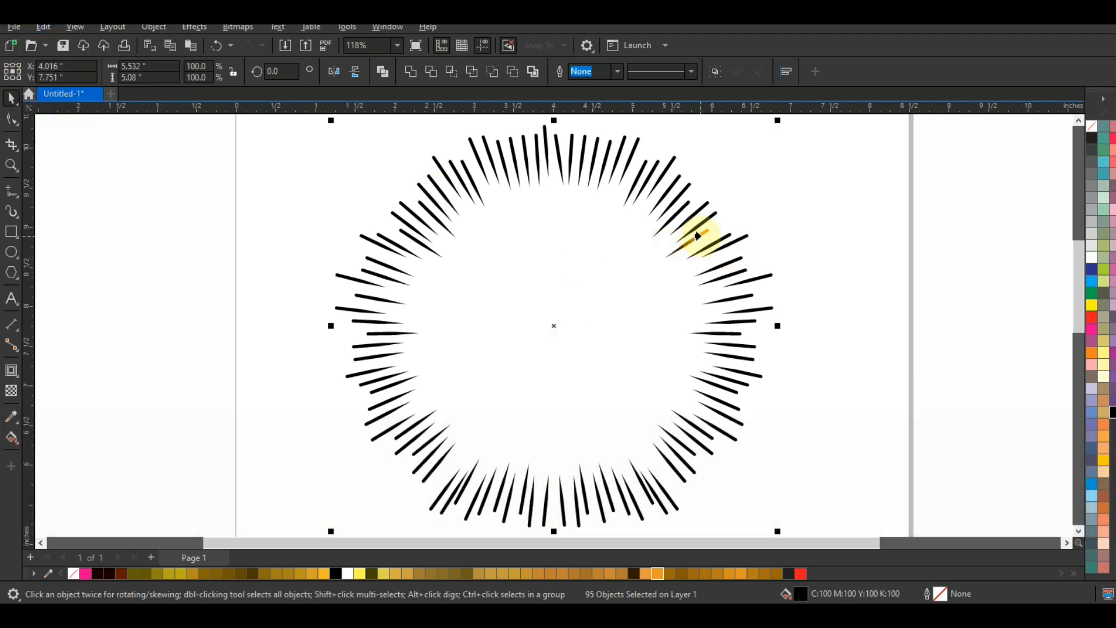
{"action": "left_click", "coordinate": [697, 234]}
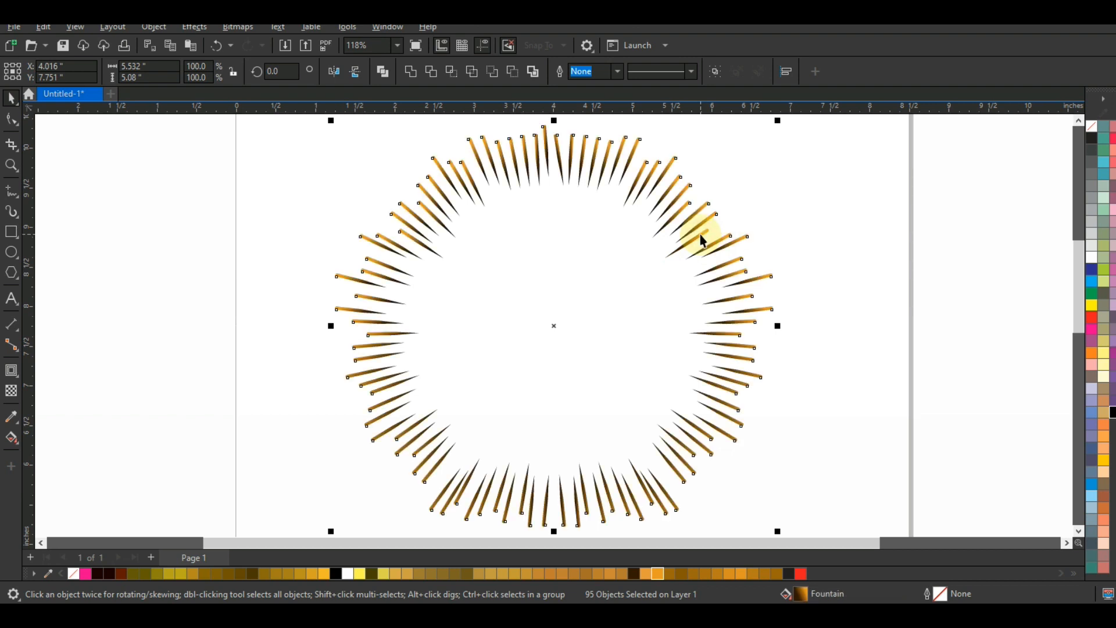
{"action": "left_click", "coordinate": [885, 269]}
Step: Draw a square of about 6.62 inches around the ring, fill it black and send it to the back
{"action": "key", "text": "F3"}
{"action": "left_click", "coordinate": [12, 233]}
{"action": "left_click_drag", "start_coordinate": [507, 190], "coordinate": [730, 453]}
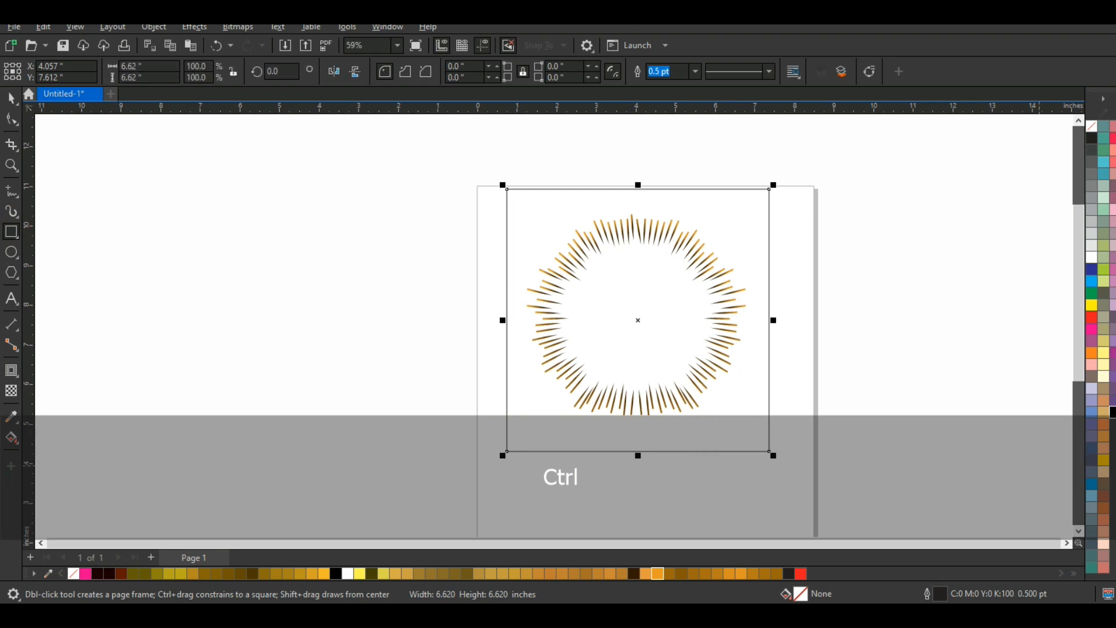
{"action": "left_click", "coordinate": [1112, 412]}
{"action": "key", "text": "shift+Page_Down"}
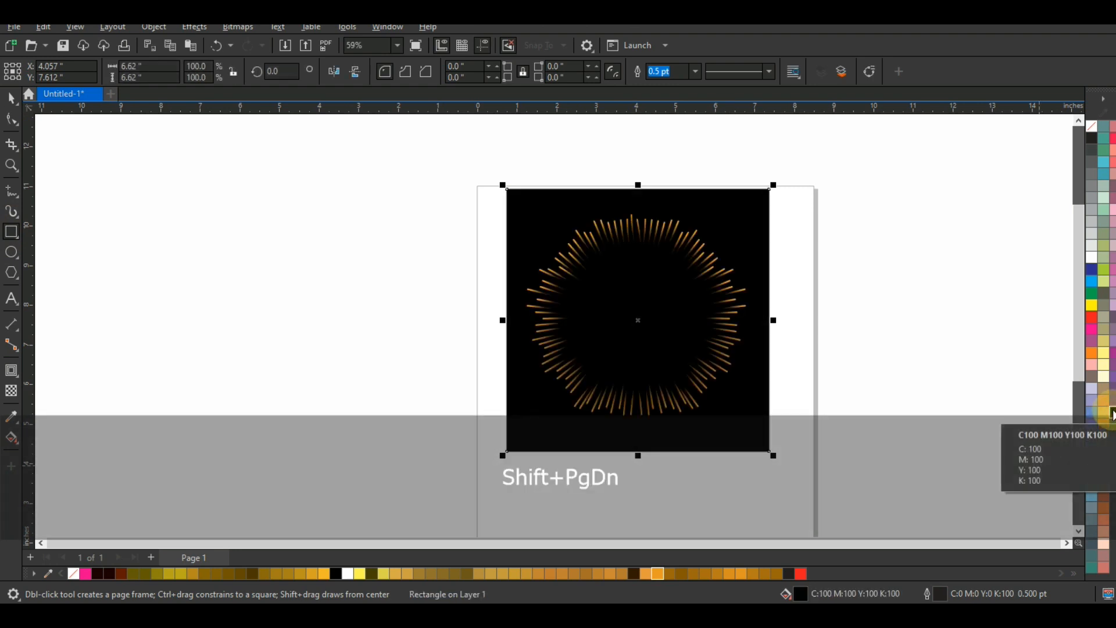
Step: Move the black square slightly down to centre it on the ring, and scale the ring of spikes down a little
{"action": "left_click_drag", "start_coordinate": [753, 210], "coordinate": [753, 217]}
{"action": "key", "text": "shift+F2"}
{"action": "key", "text": "Escape"}
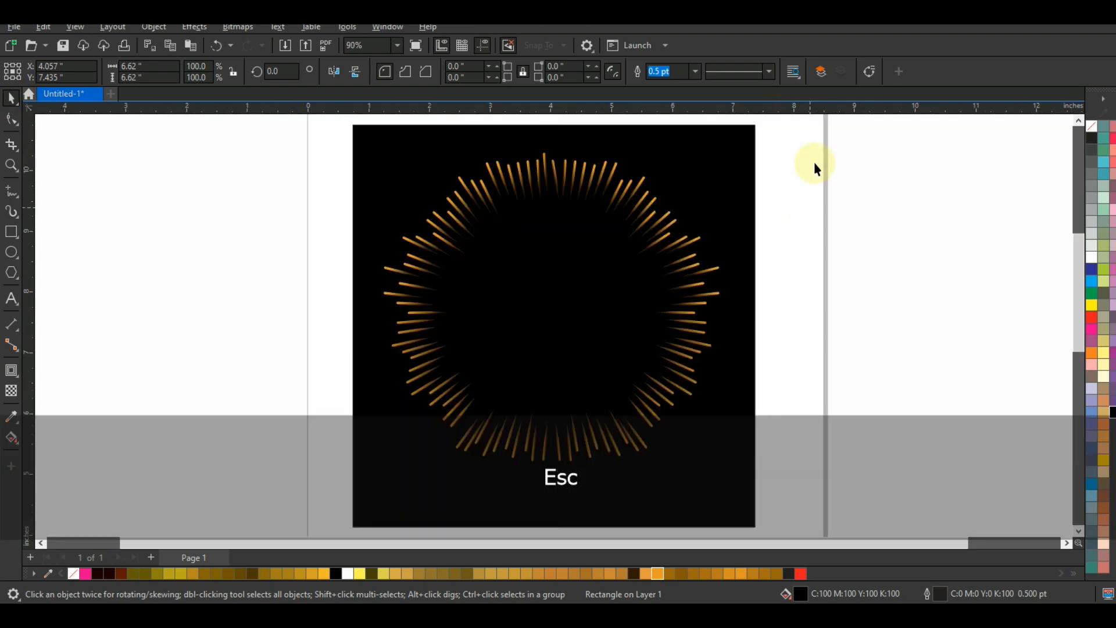
{"action": "left_click_drag", "start_coordinate": [721, 466], "coordinate": [710, 461]}
{"action": "key", "text": "shift+F2"}
{"action": "key", "text": "Escape"}
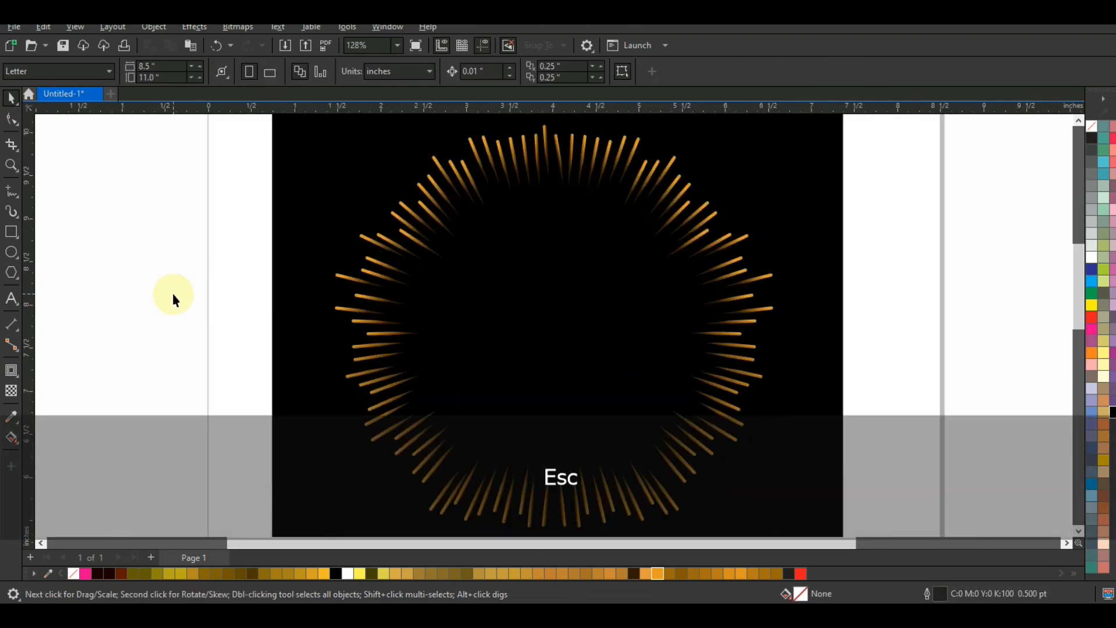
Step: Add the text "50" beside the black square and set its font to Arial
{"action": "left_click", "coordinate": [11, 298]}
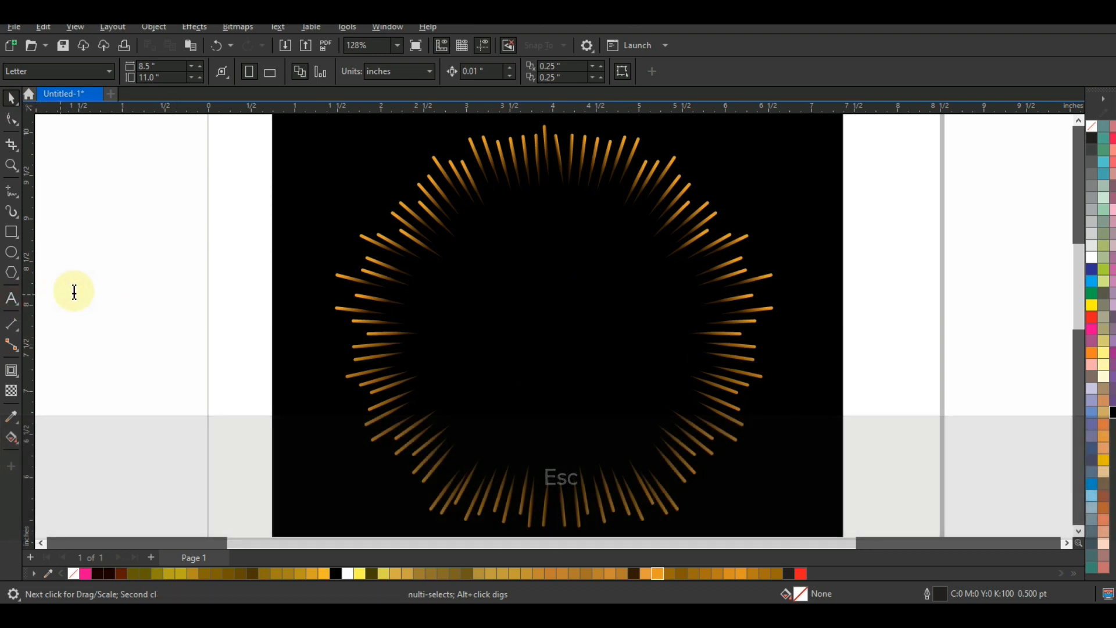
{"action": "left_click", "coordinate": [74, 291]}
{"action": "type", "text": "50"}
{"action": "key", "text": "Escape"}
{"action": "key", "text": "space"}
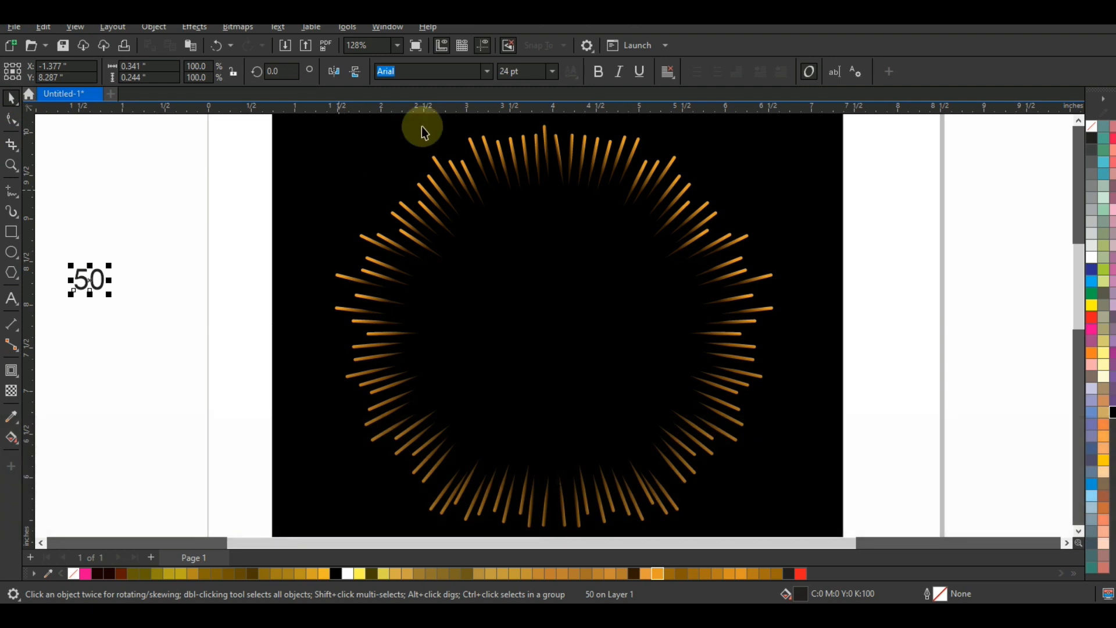
{"action": "left_click", "coordinate": [492, 72]}
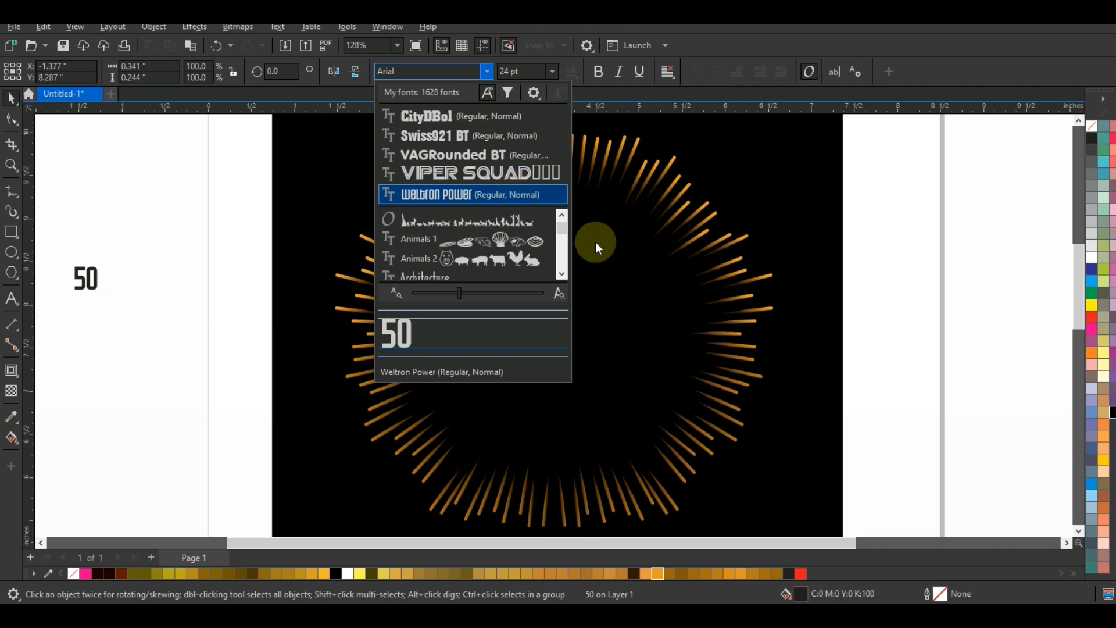
{"action": "scroll", "coordinate": [563, 243], "scroll_direction": "down", "scroll_amount": 1}
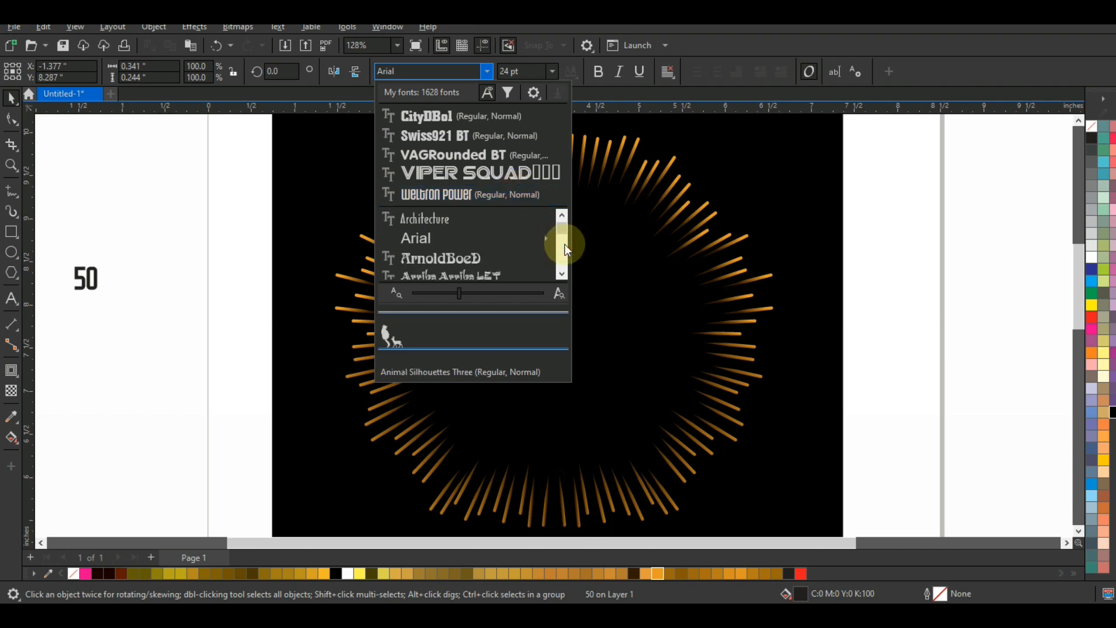
{"action": "left_click", "coordinate": [515, 250]}
Step: Enlarge the "50" to about 151 pt in the middle of the ring and make it bold and white
{"action": "left_click_drag", "start_coordinate": [109, 294], "coordinate": [585, 382]}
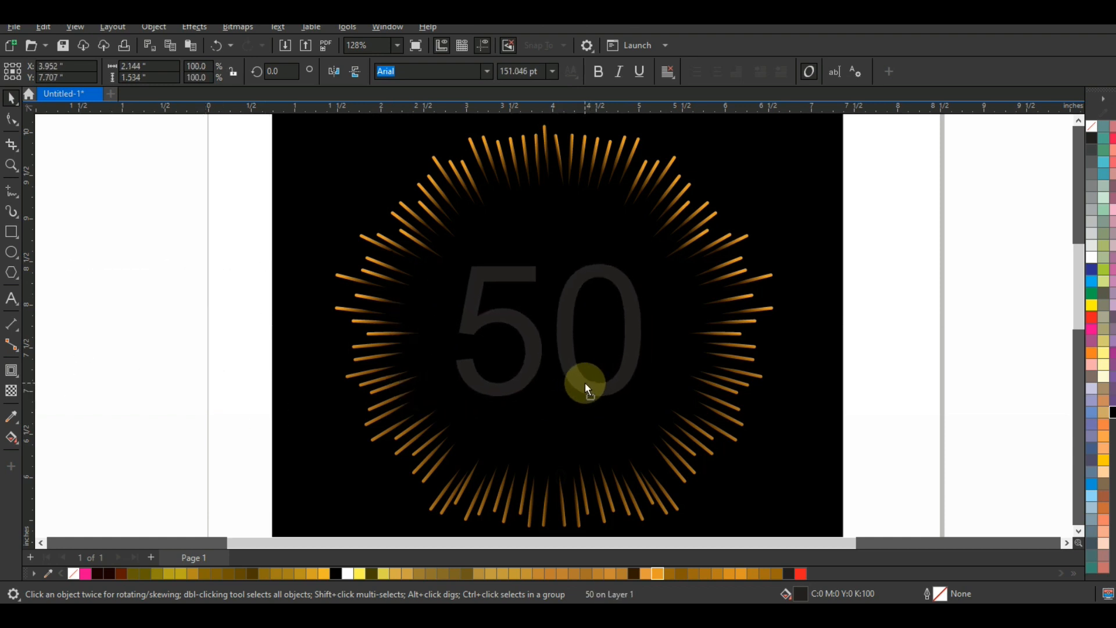
{"action": "left_click", "coordinate": [1091, 258]}
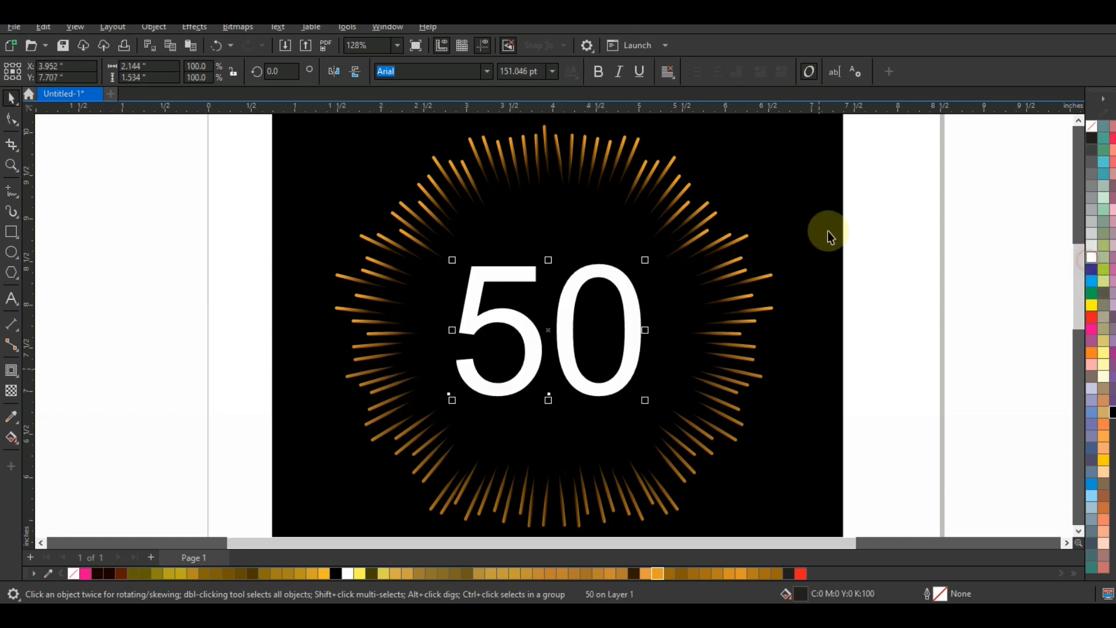
{"action": "left_click", "coordinate": [595, 72]}
{"action": "left_click_drag", "start_coordinate": [620, 386], "coordinate": [627, 385]}
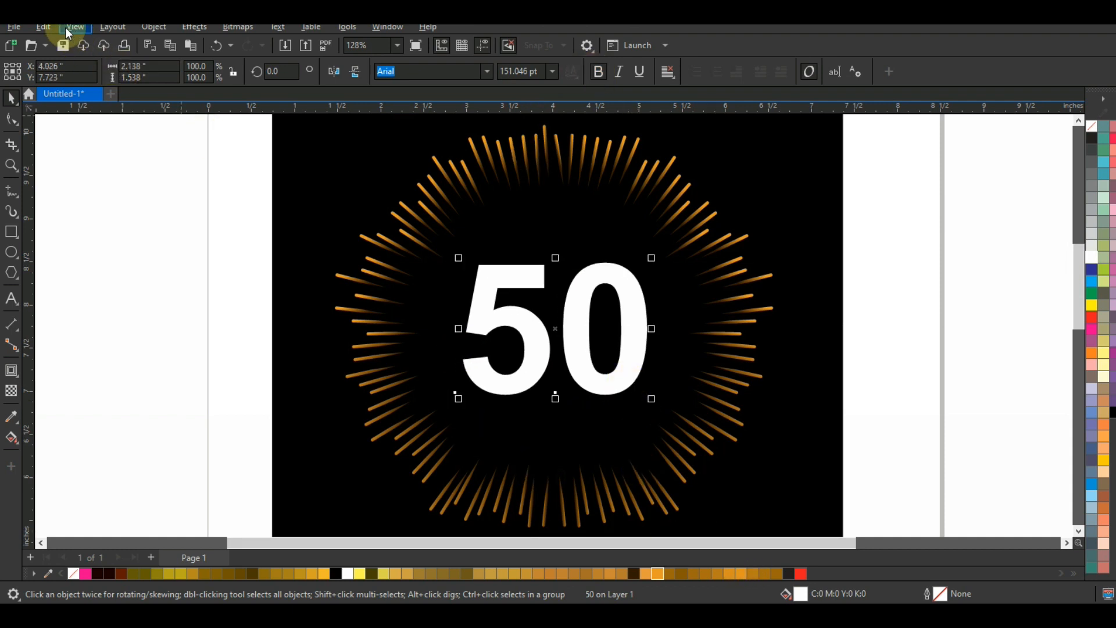
Step: Copy the brown-to-orange gradient fill from a spike on the ring to the "50" text
{"action": "left_click", "coordinate": [45, 27]}
{"action": "left_click", "coordinate": [78, 124]}
{"action": "left_click", "coordinate": [609, 333]}
{"action": "left_click", "coordinate": [738, 272]}
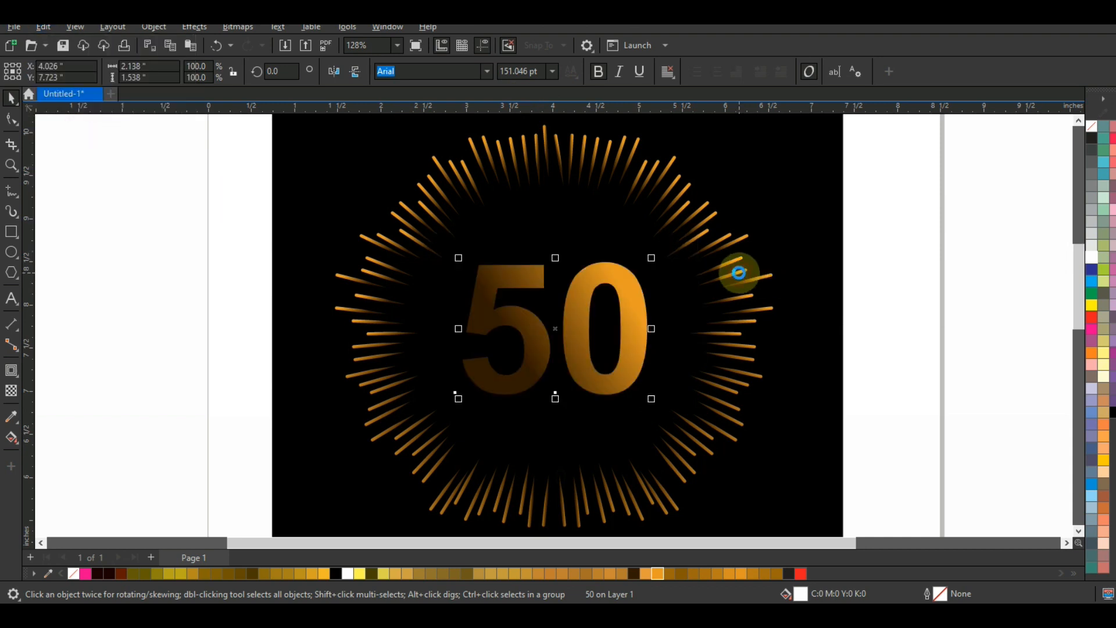
{"action": "left_click", "coordinate": [898, 312]}
Step: Redirect the fountain fill of the "50" vertically, running from dark brown at the base to orange above
{"action": "left_click", "coordinate": [567, 369]}
{"action": "key", "text": "g"}
{"action": "left_click_drag", "start_coordinate": [566, 410], "coordinate": [570, 245]}
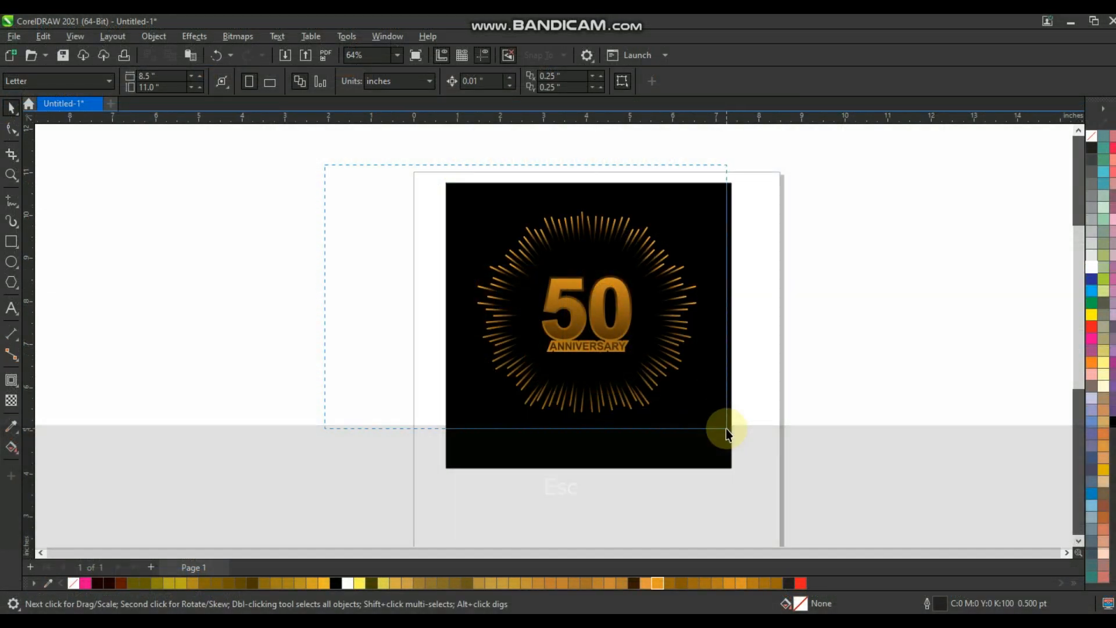
Step: View the finished anniversary artwork on its black square in a full-screen preview
{"action": "left_click", "coordinate": [722, 411]}
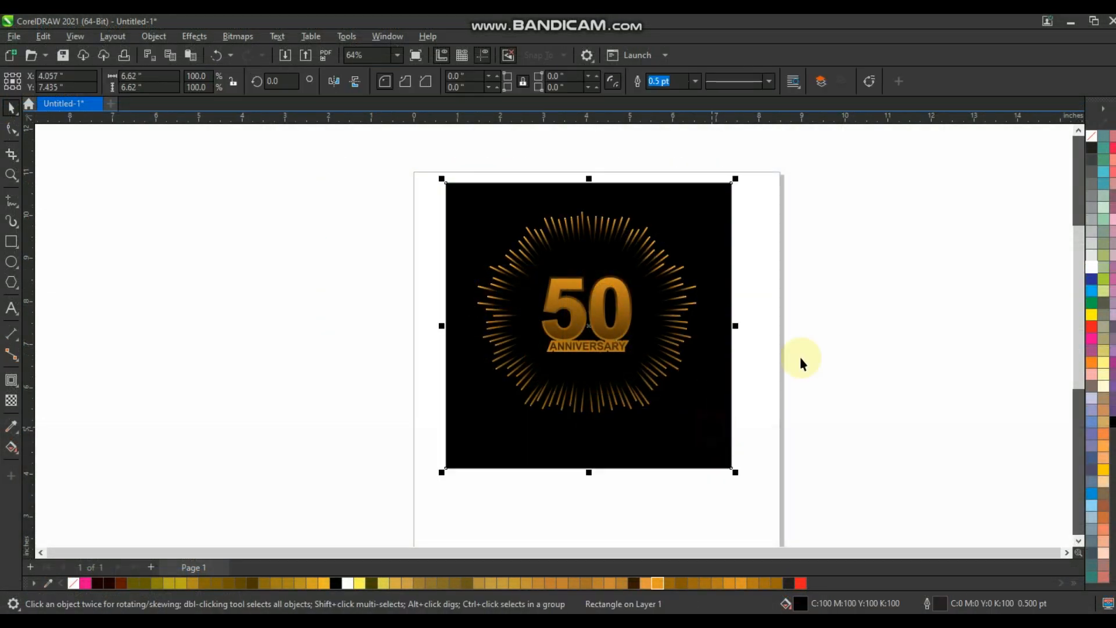
{"action": "key", "text": "shift+F2"}
{"action": "key", "text": "F9"}
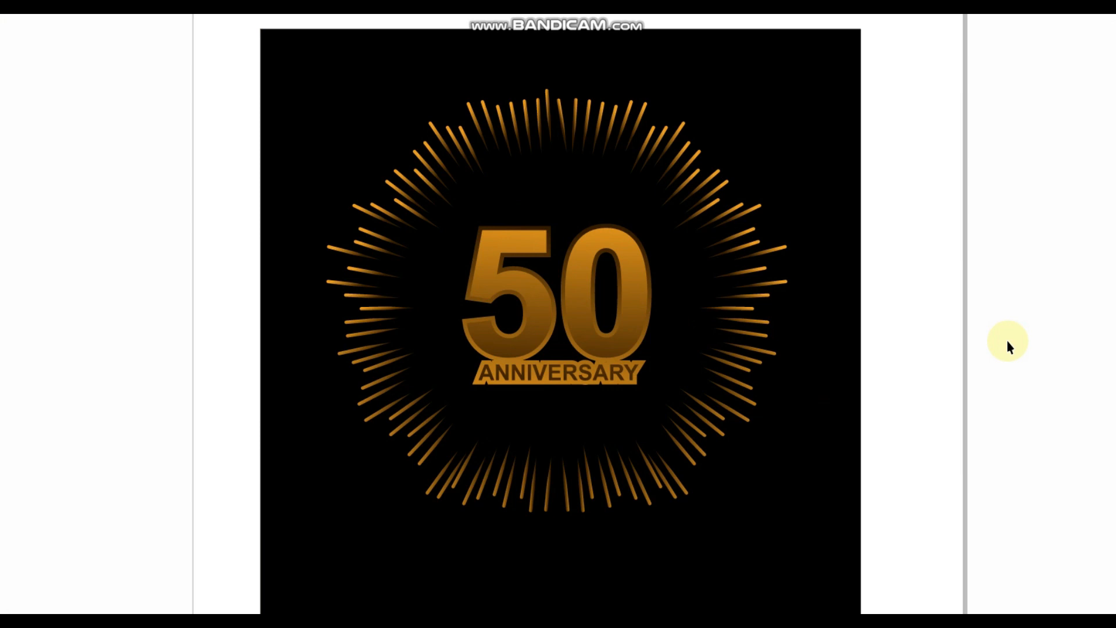